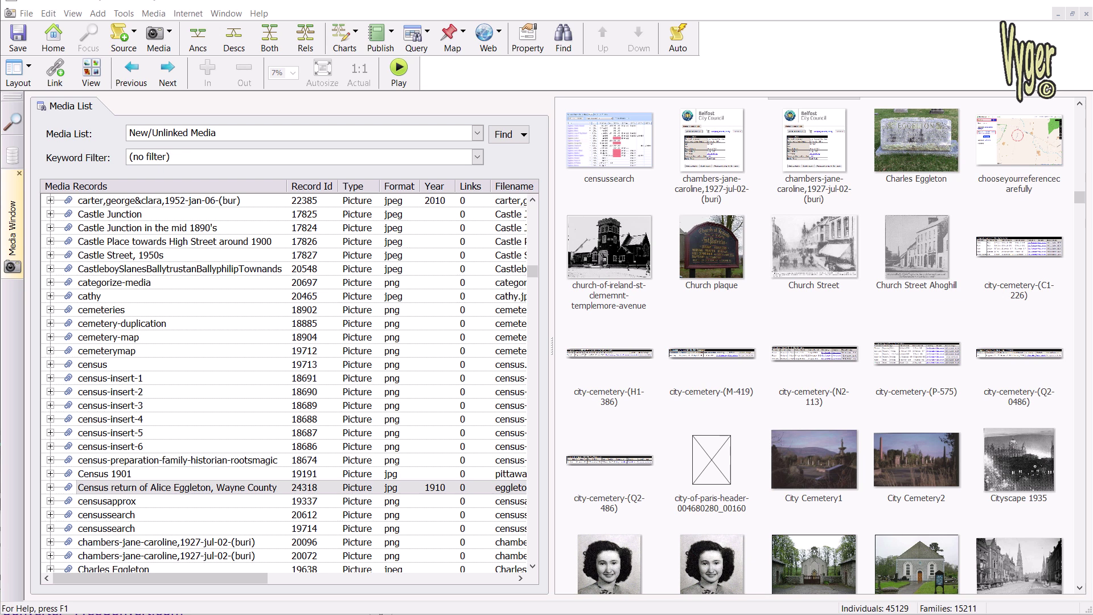
Widen the media list and scroll across so the Keywords and Updated columns show.
left_click_drag(552, 344, 850, 350)
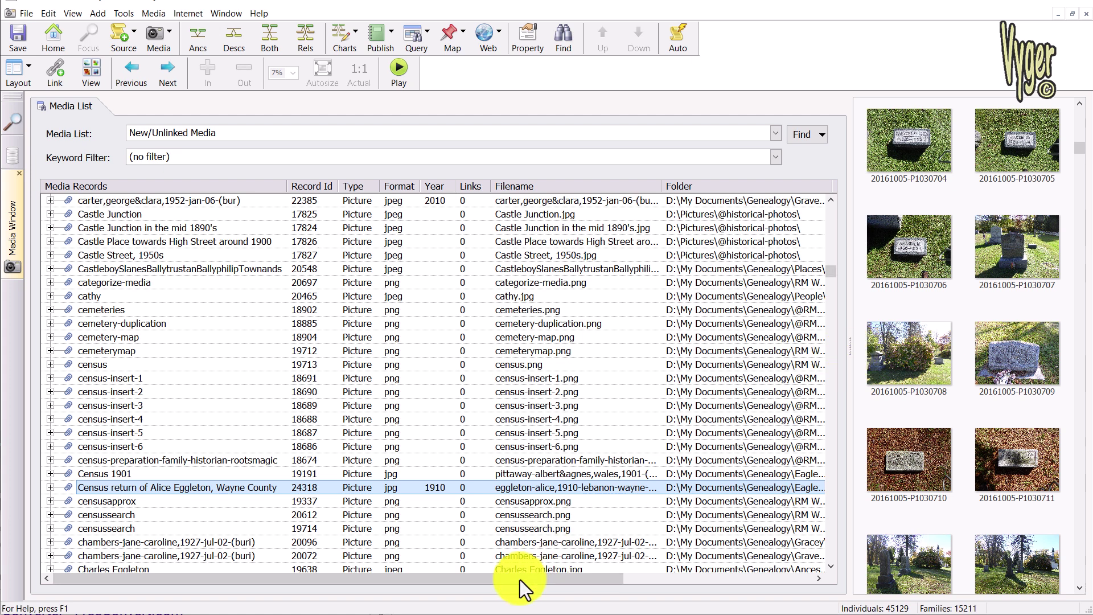
left_click_drag(521, 580, 712, 583)
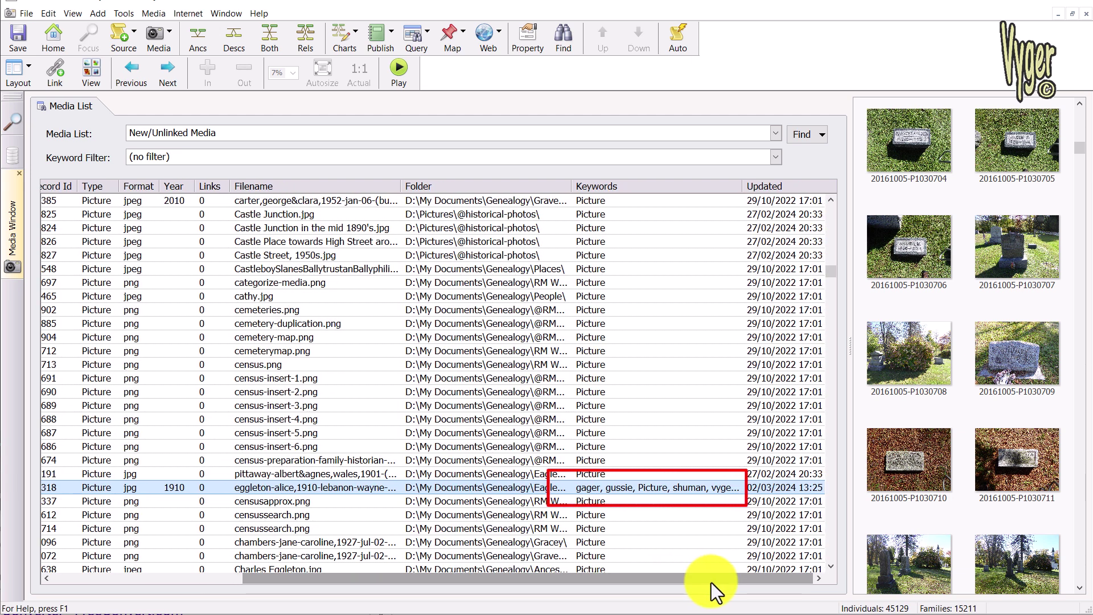
left_click_drag(541, 579, 291, 578)
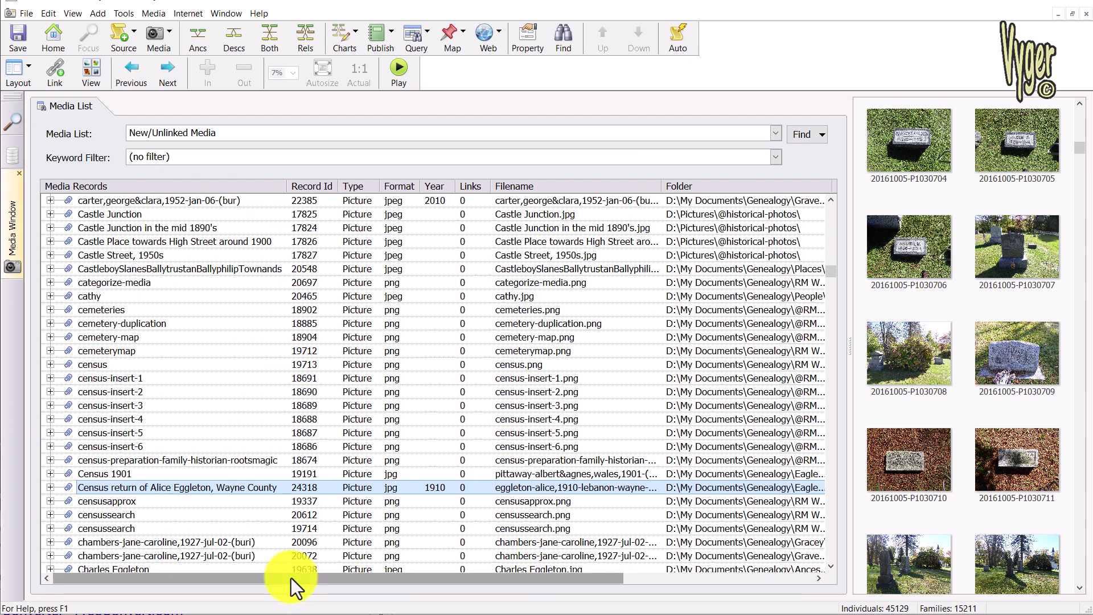
left_click_drag(292, 578, 528, 565)
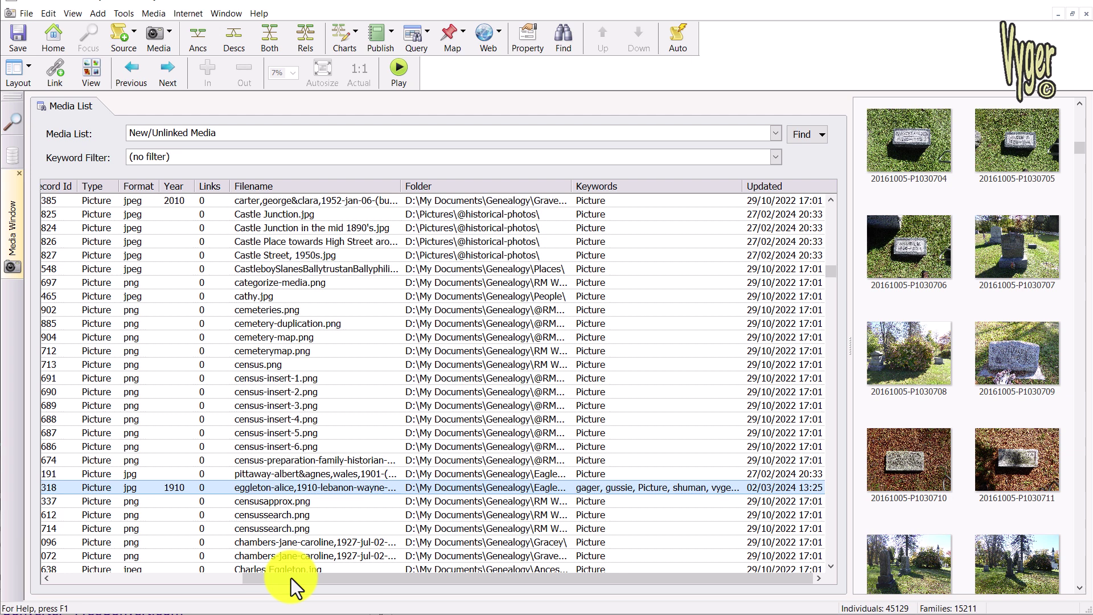
right_click(243, 487)
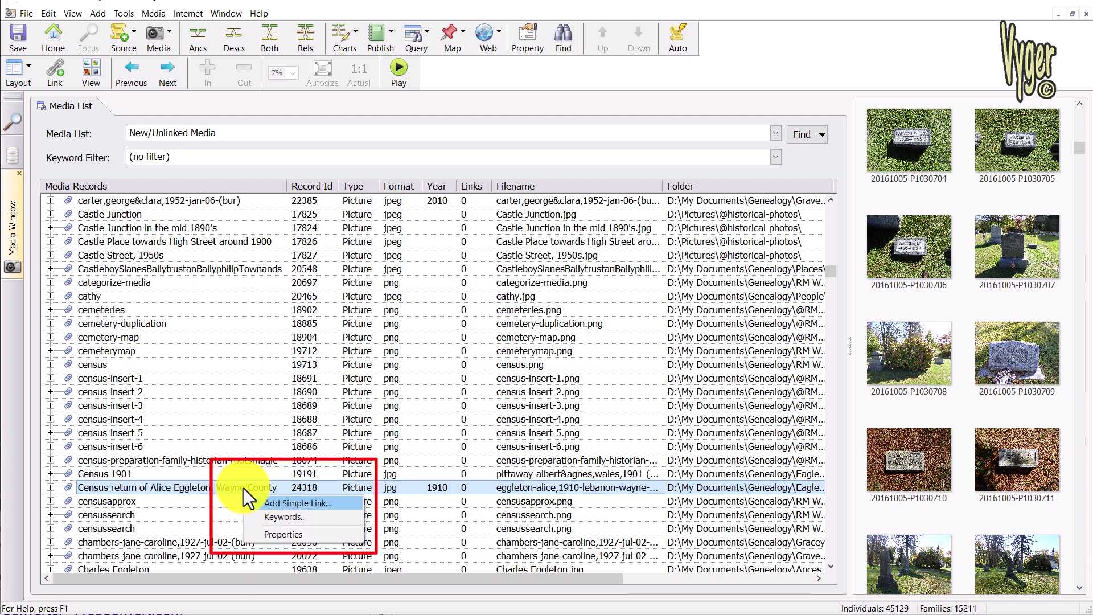
left_click(232, 487)
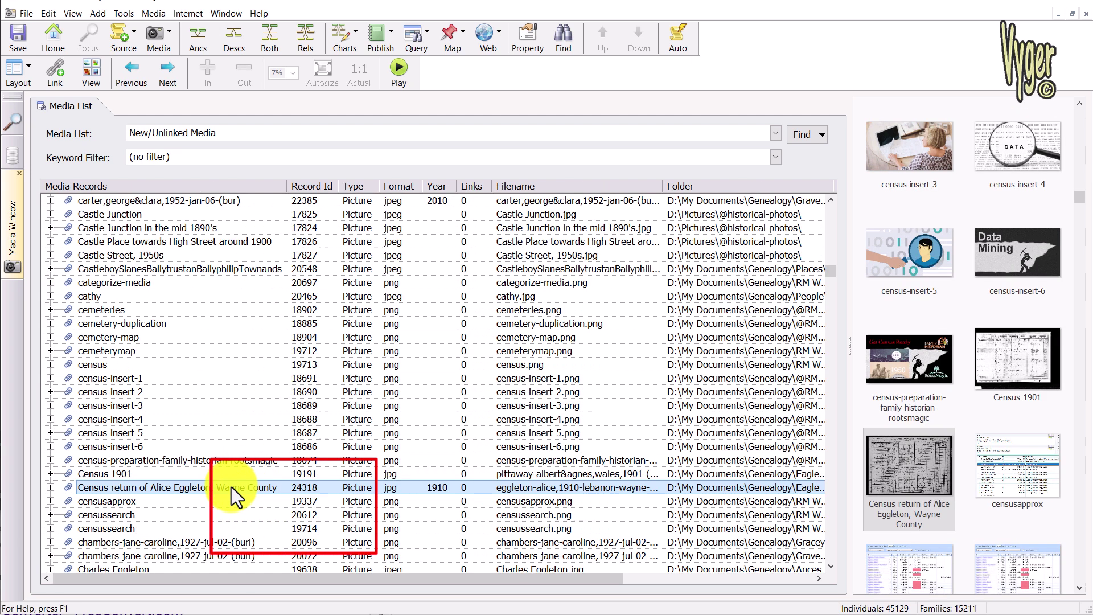
double_click(231, 486)
left_click(271, 73)
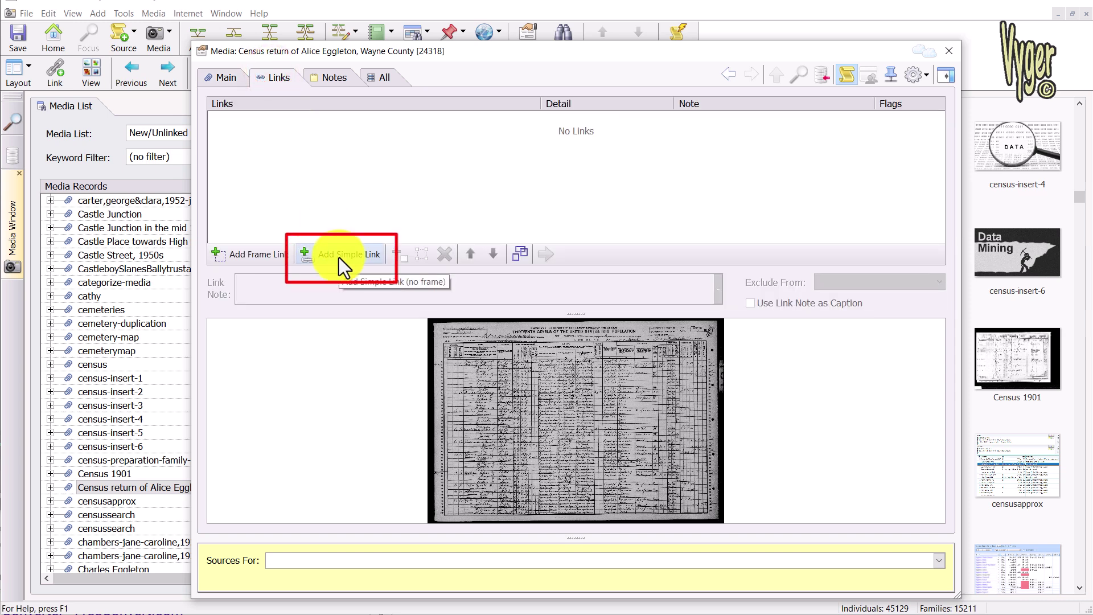
left_click(946, 52)
double_click(914, 469)
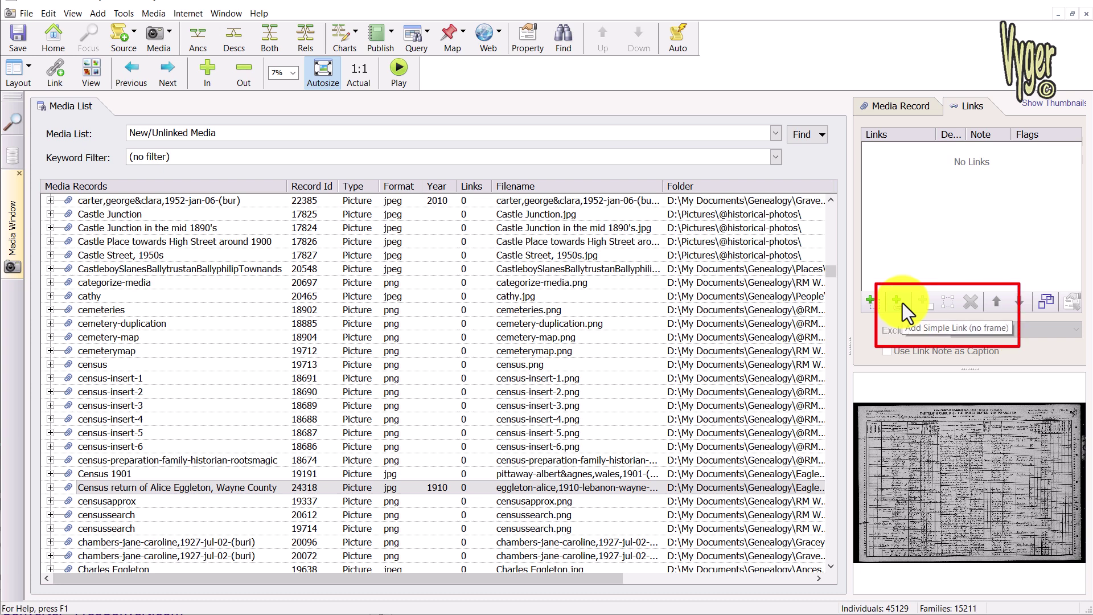
left_click(1047, 103)
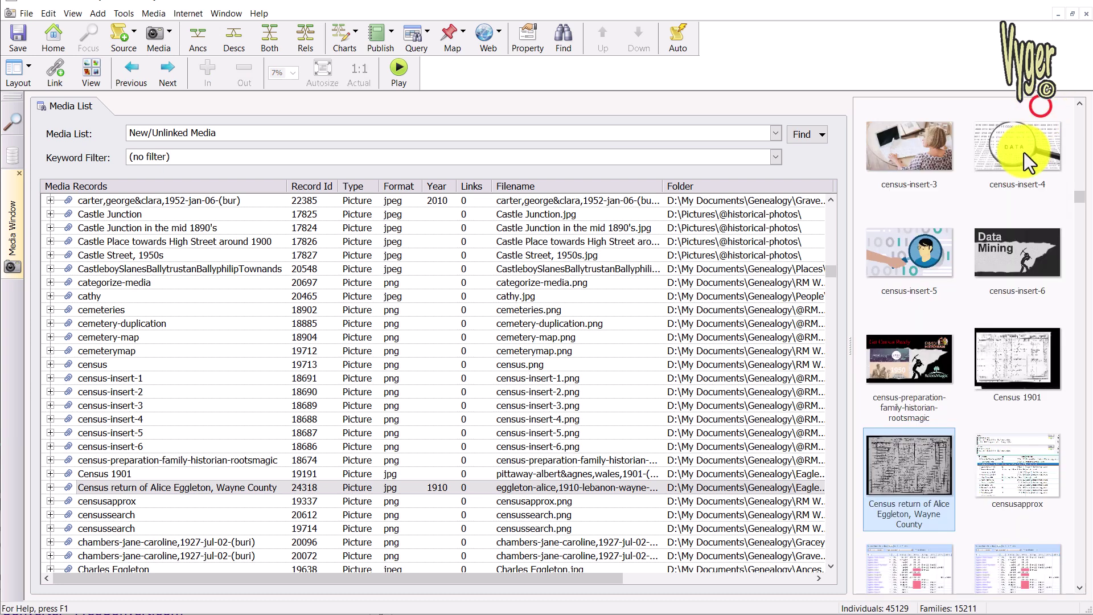
right_click(908, 465)
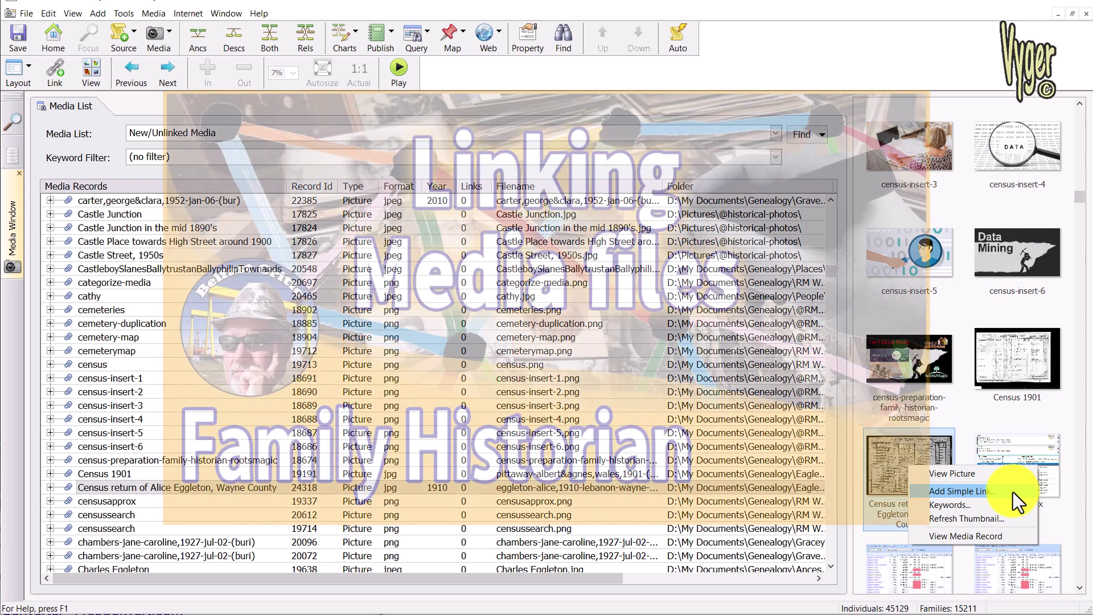
key("Escape")
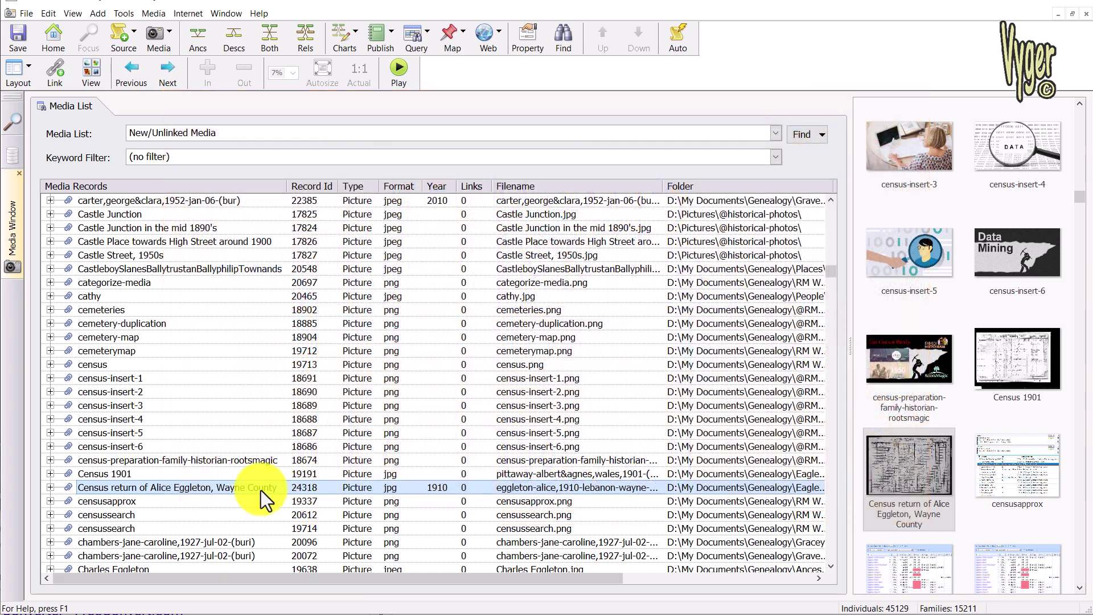
left_click(261, 488)
double_click(261, 489)
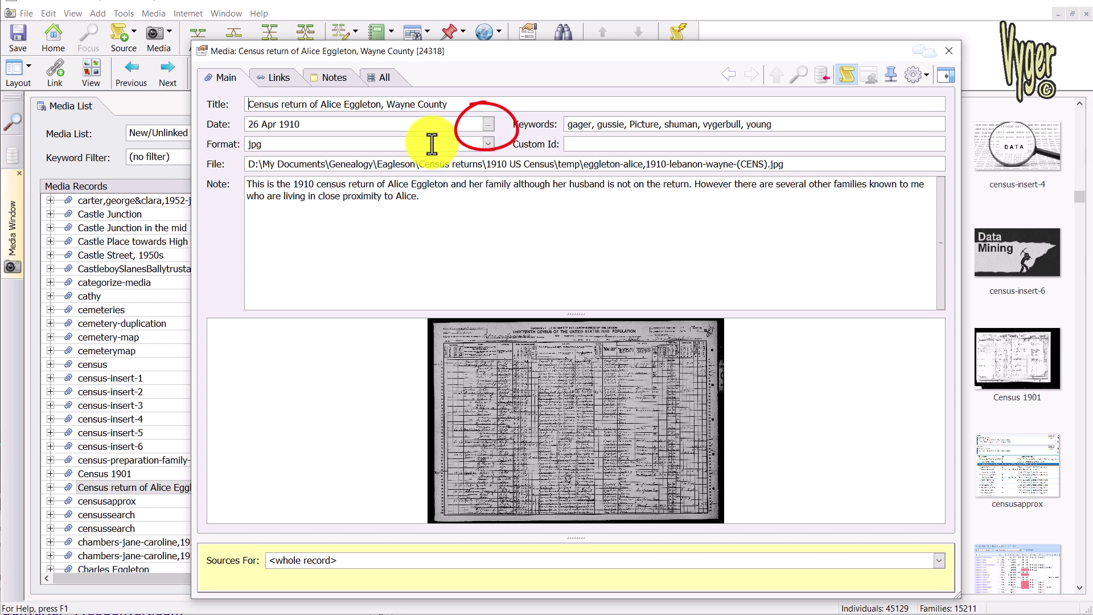
left_click(489, 129)
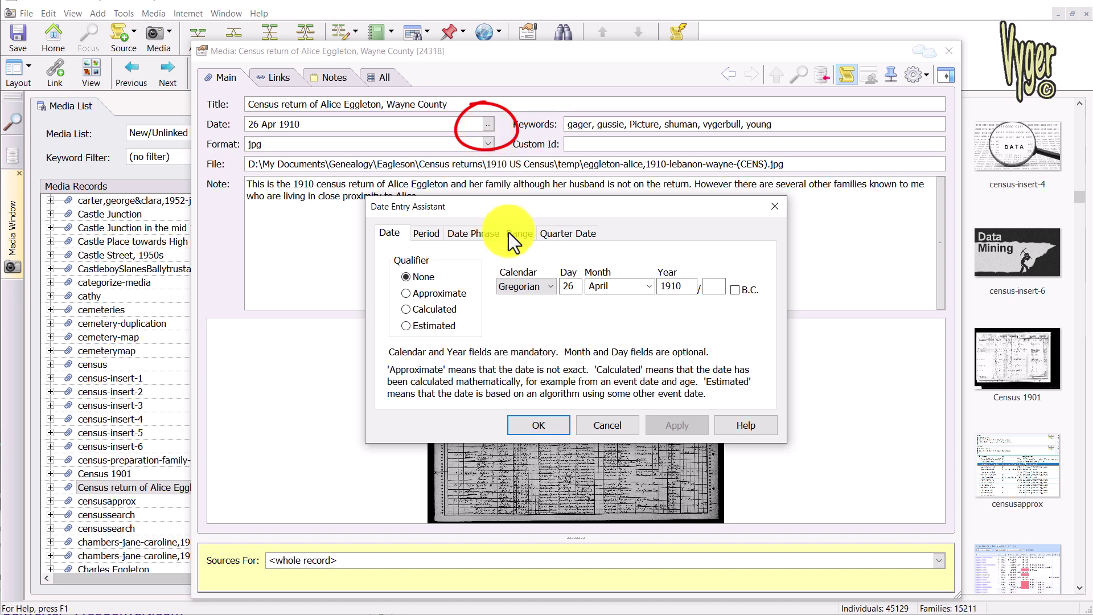
left_click(542, 425)
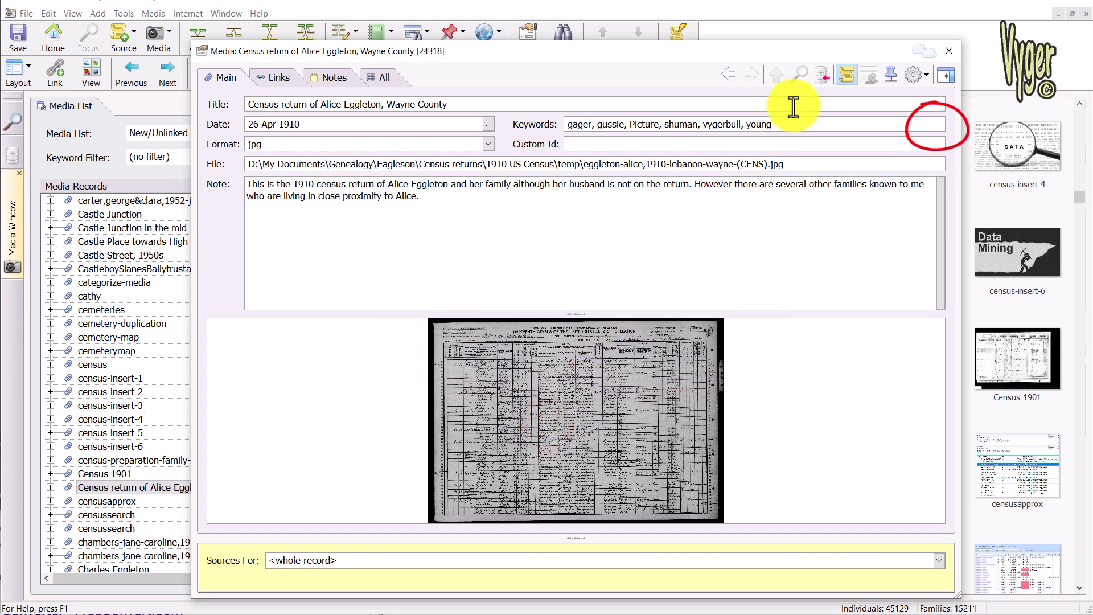
left_click(938, 125)
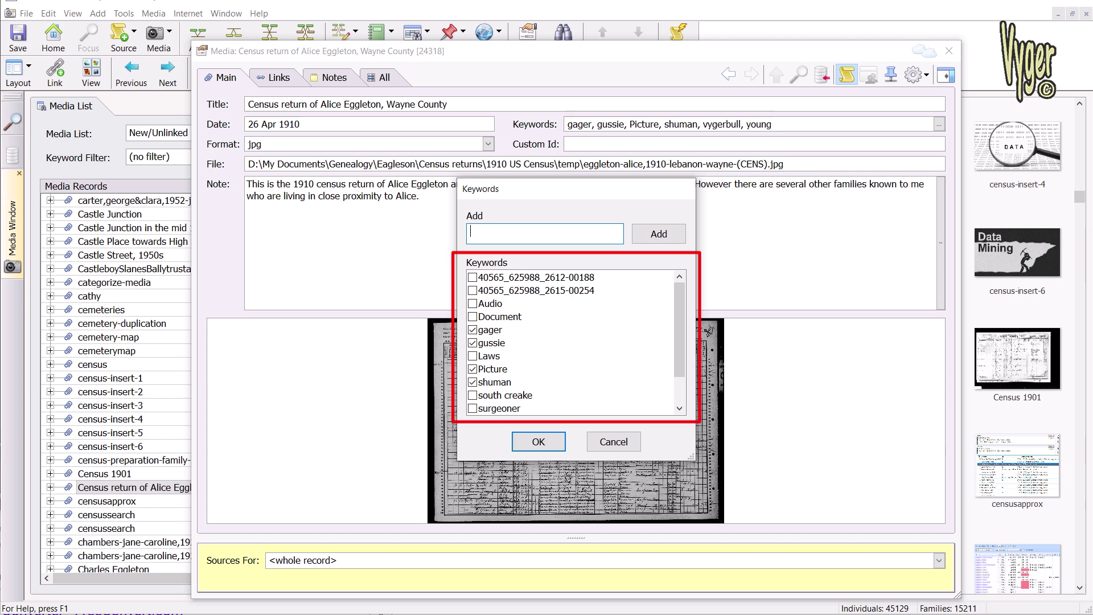
left_click(535, 443)
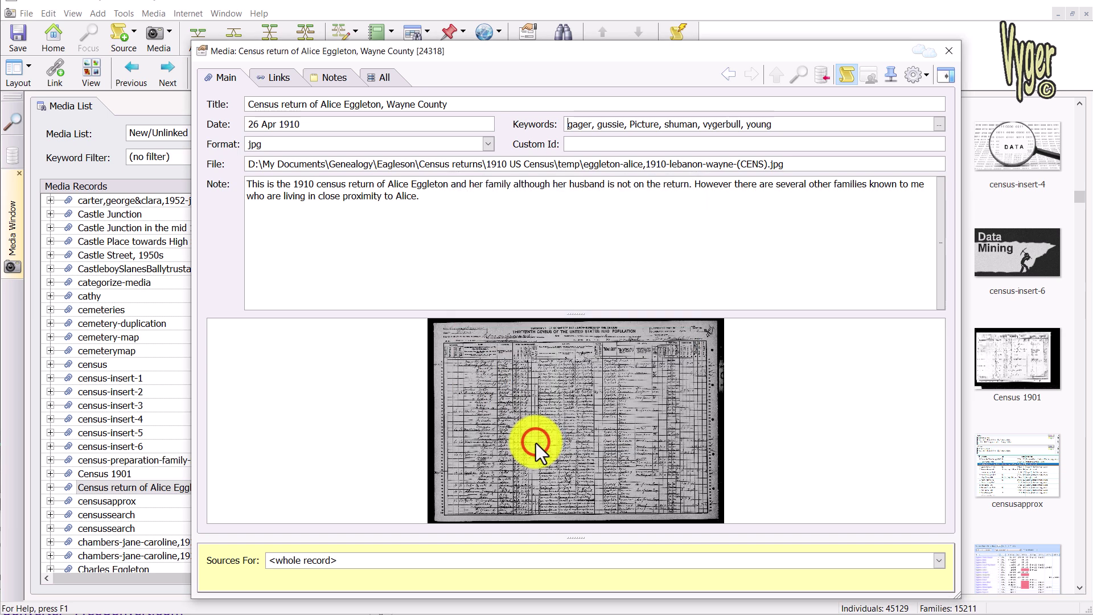
left_click(948, 54)
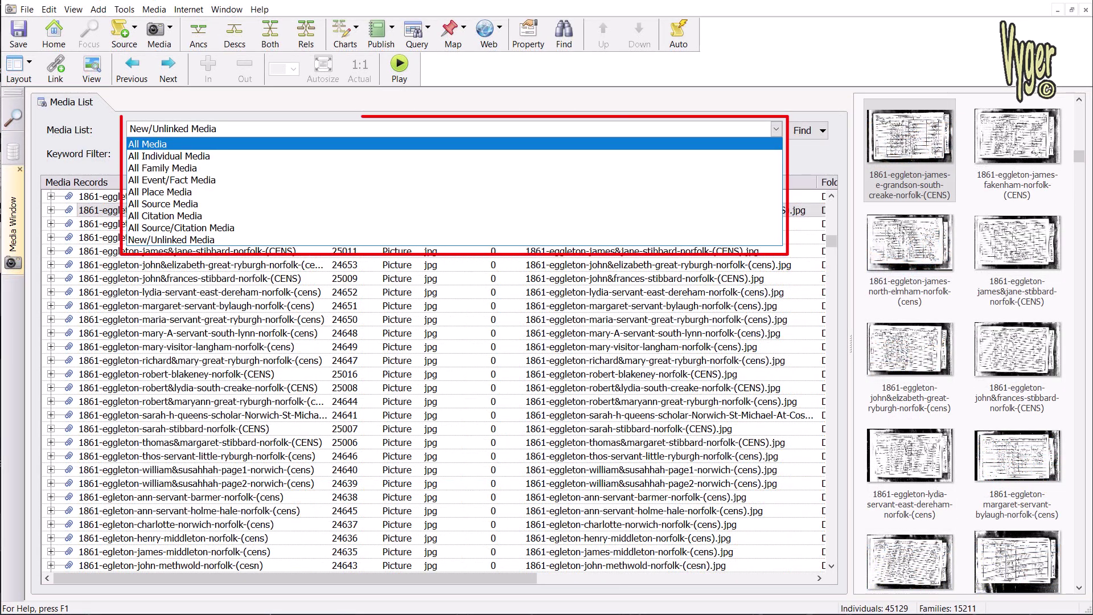
List All Individual Media, select Headstone records 162 and 161, then switch to All Family Media.
key("Down")
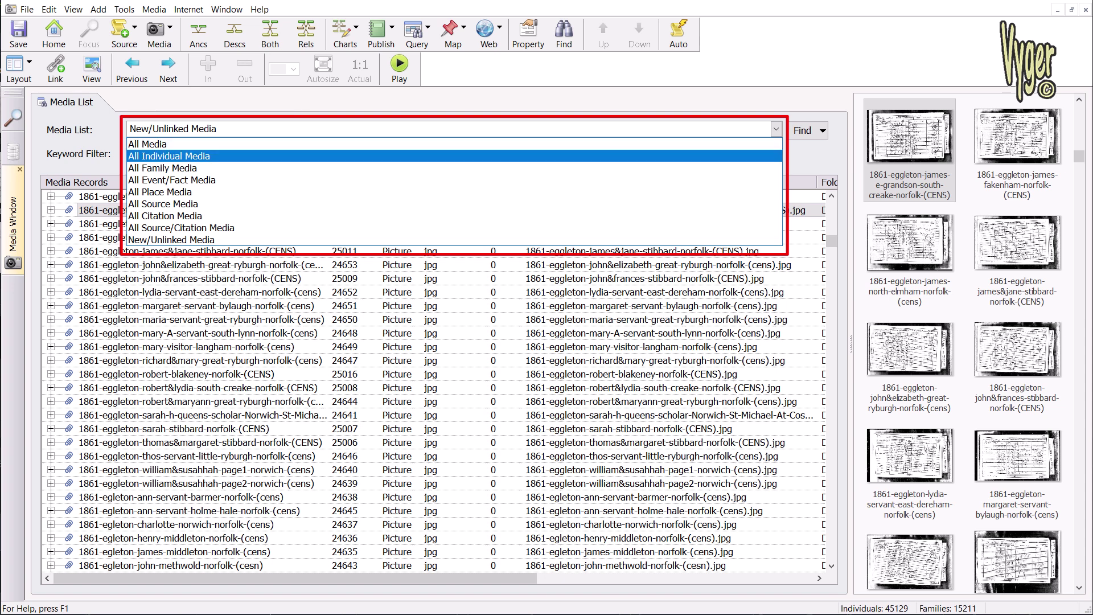
left_click(429, 158)
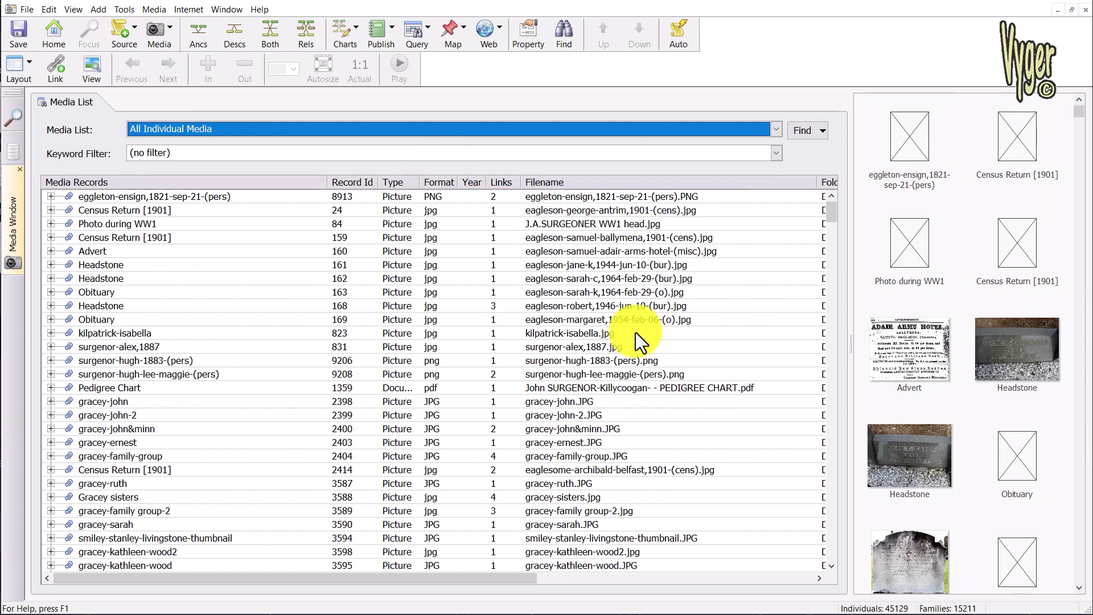
left_click(912, 566)
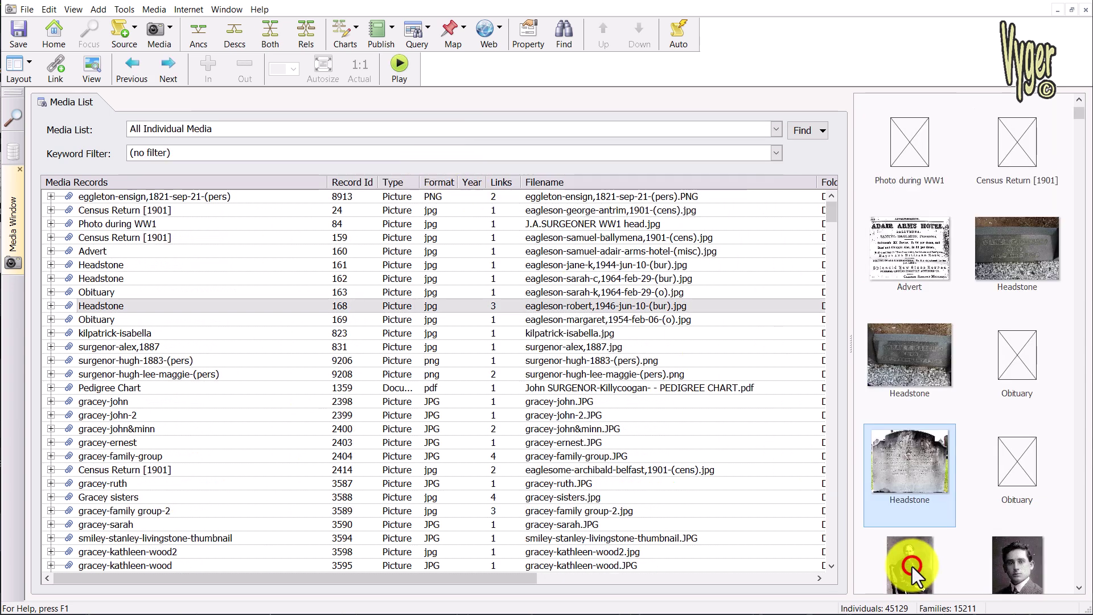
left_click(904, 340)
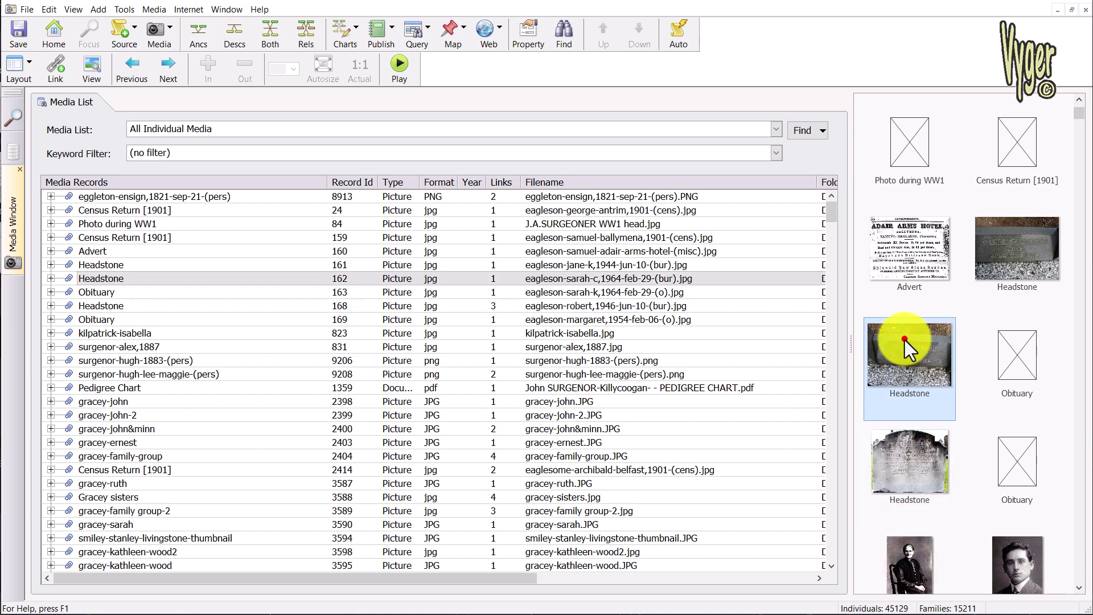
left_click(1027, 247)
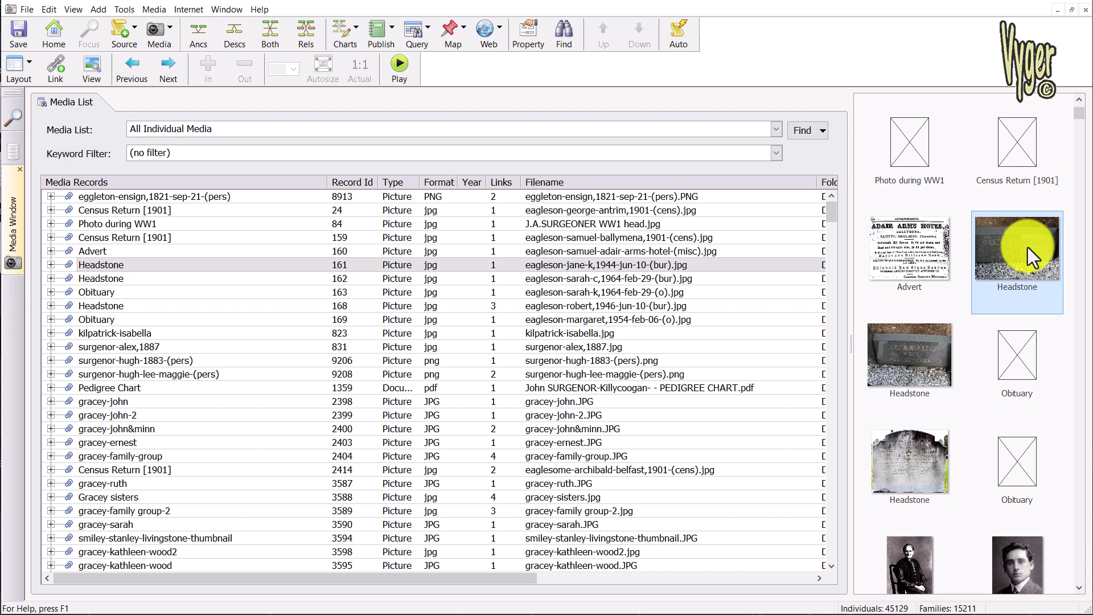
left_click(776, 128)
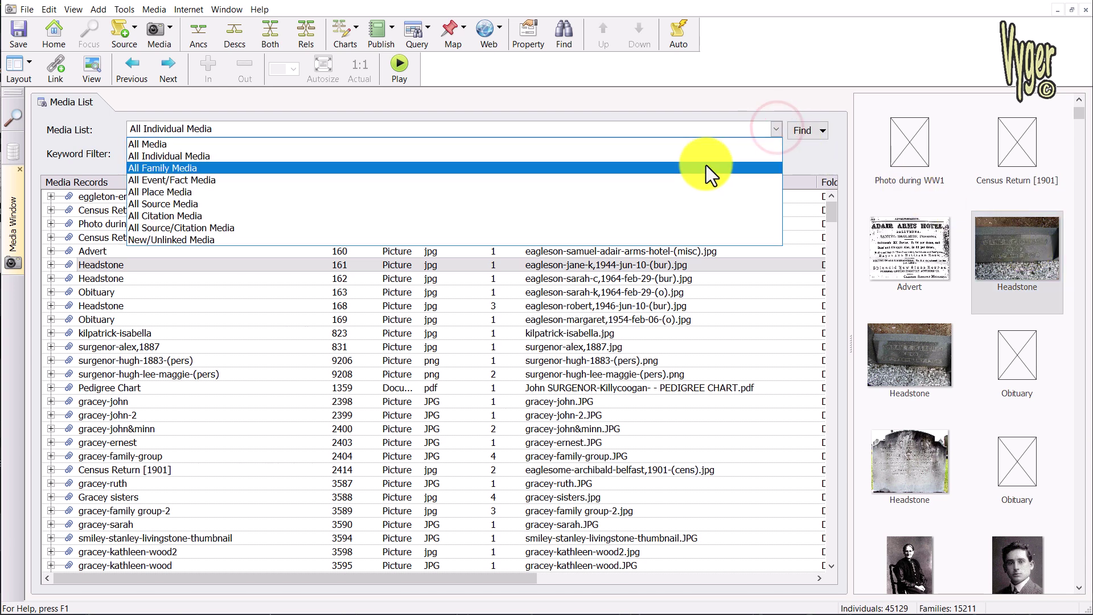
left_click(706, 168)
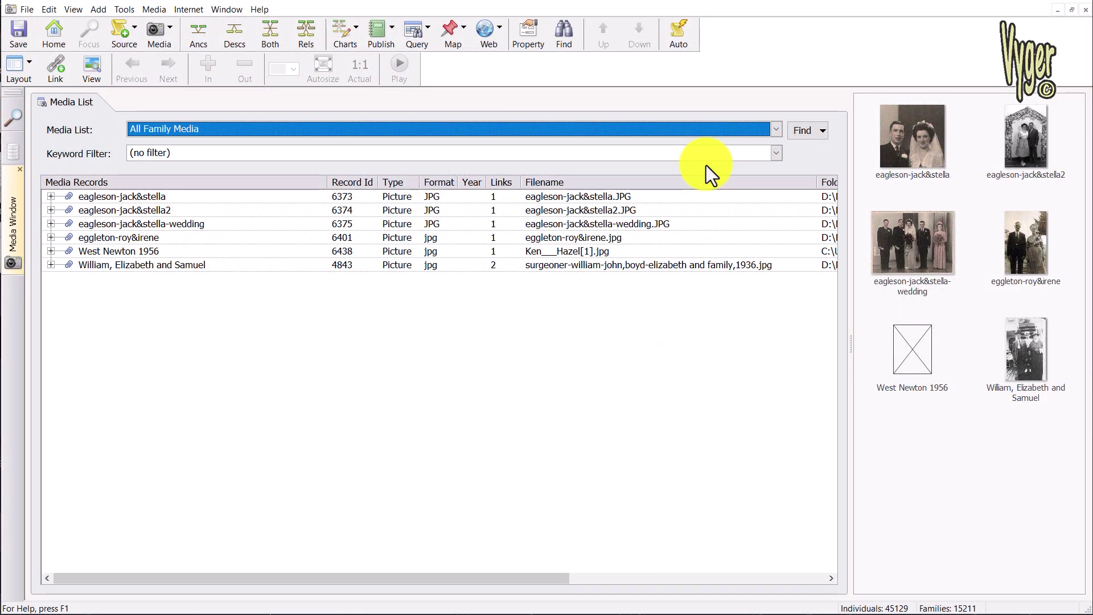
Switch the Media List to All Event/Fact Media, then to All Place Media.
left_click(776, 130)
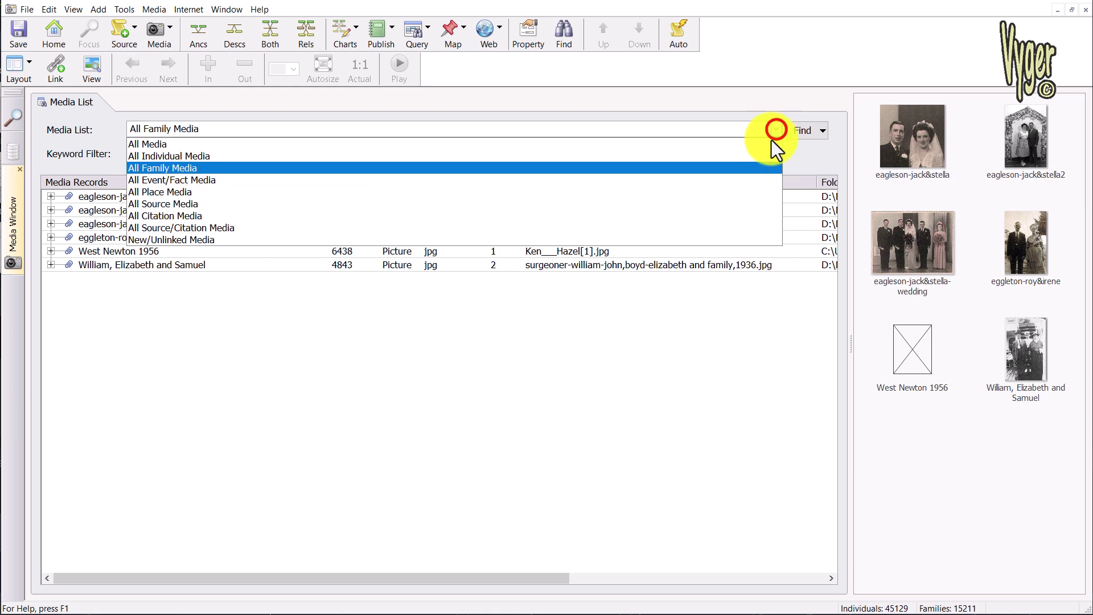
left_click(749, 180)
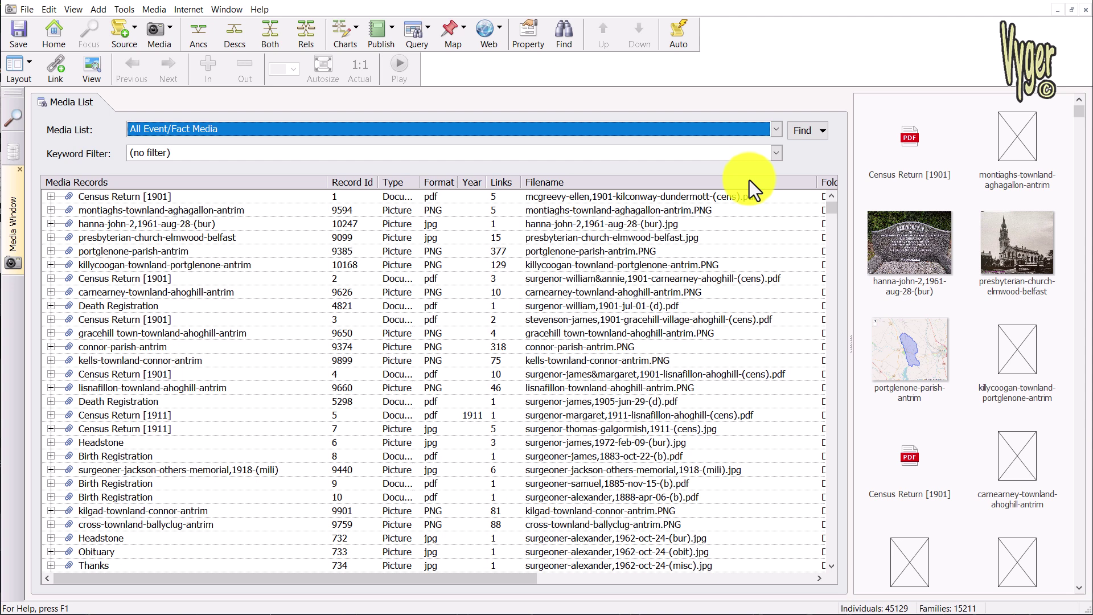
left_click(777, 129)
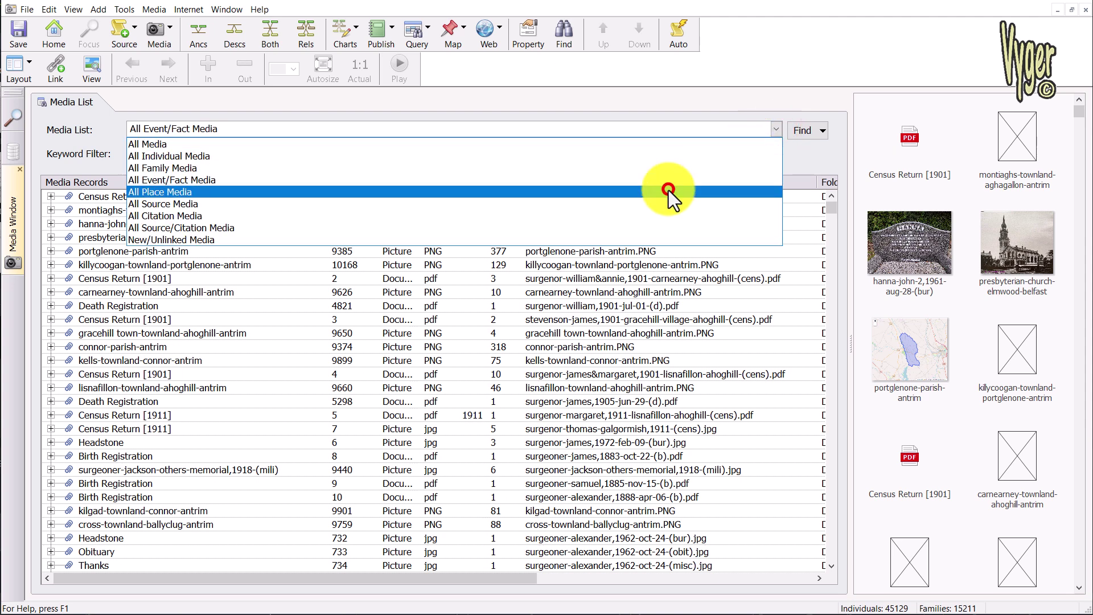
left_click(668, 190)
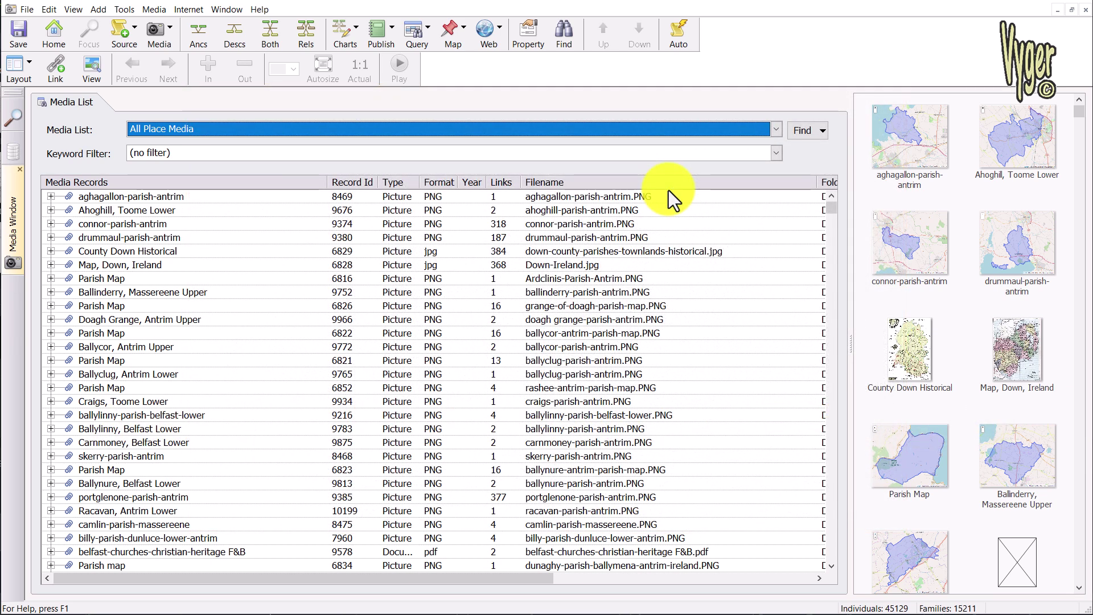
left_click(777, 129)
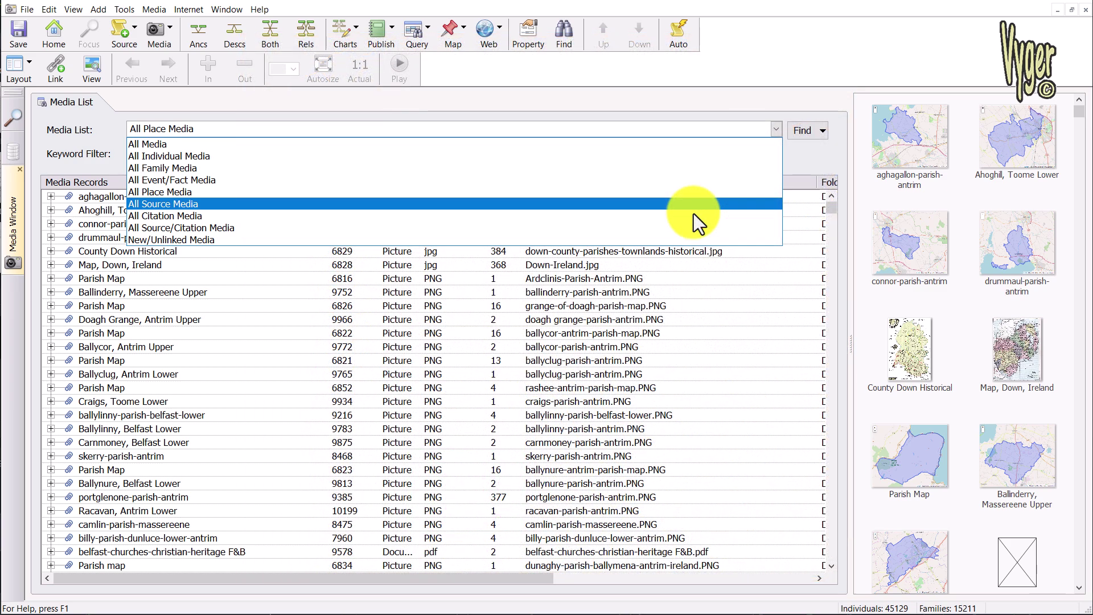
left_click(694, 215)
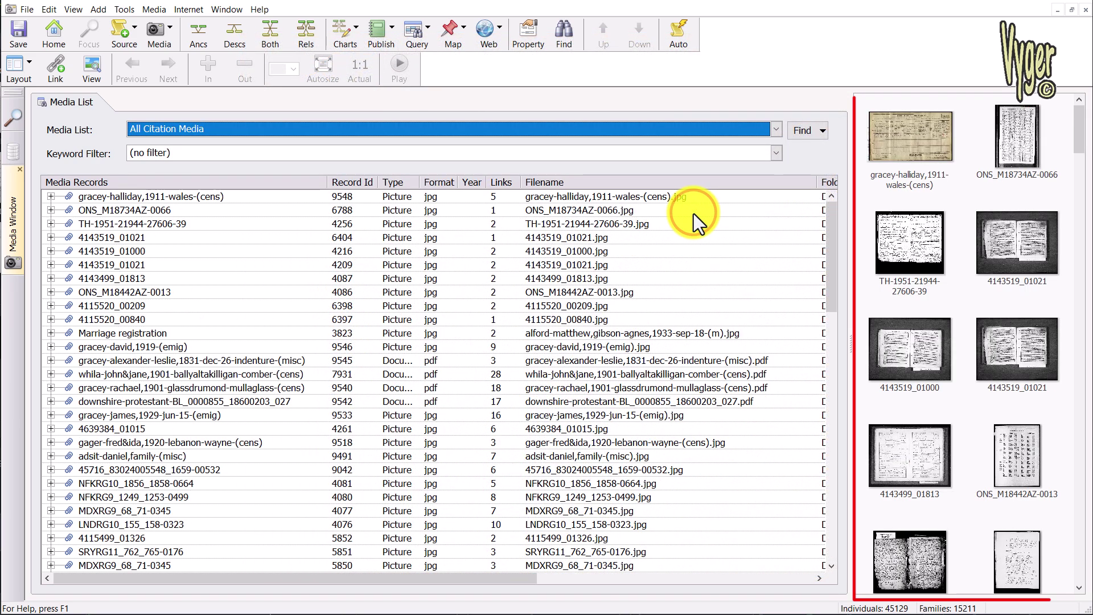
left_click_drag(1078, 141, 1078, 166)
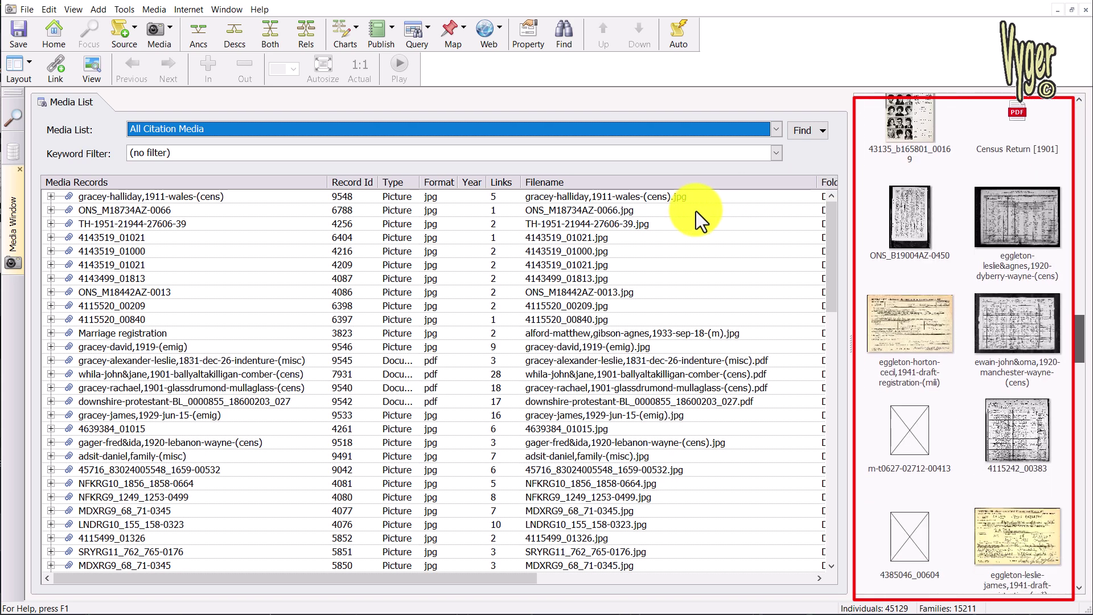
left_click(776, 129)
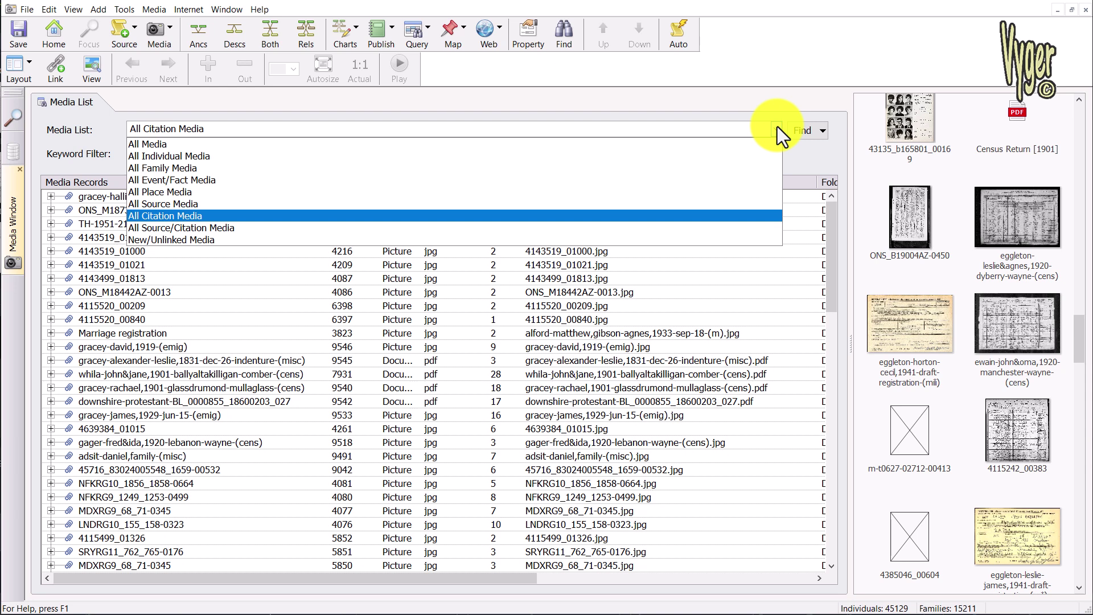
Check Tools > External File Links without changes, then bring up the Find media options.
left_click(822, 131)
left_click(822, 131)
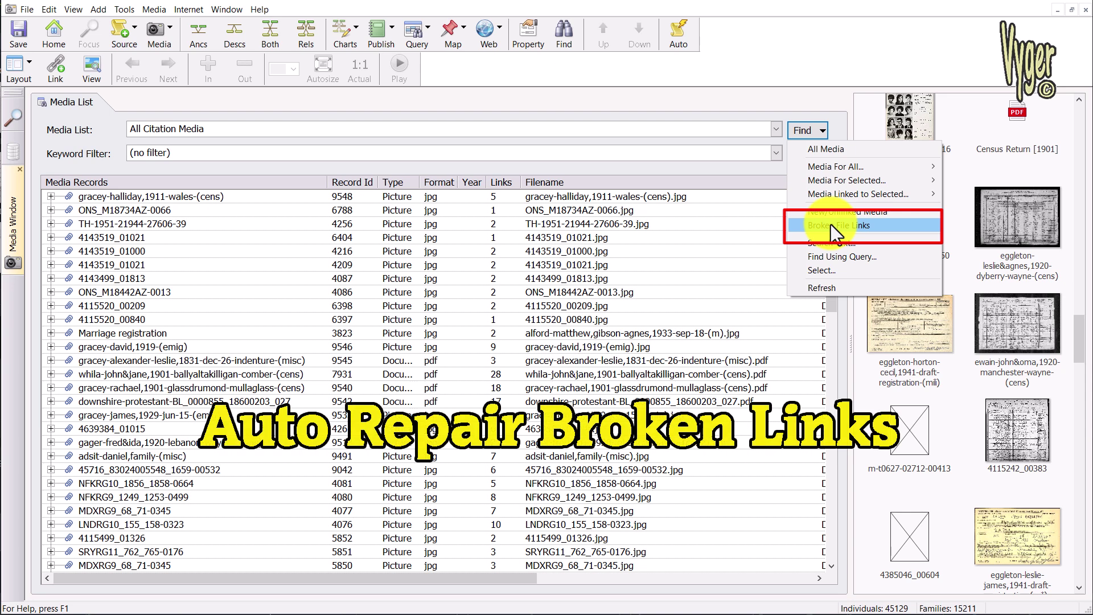
left_click(153, 10)
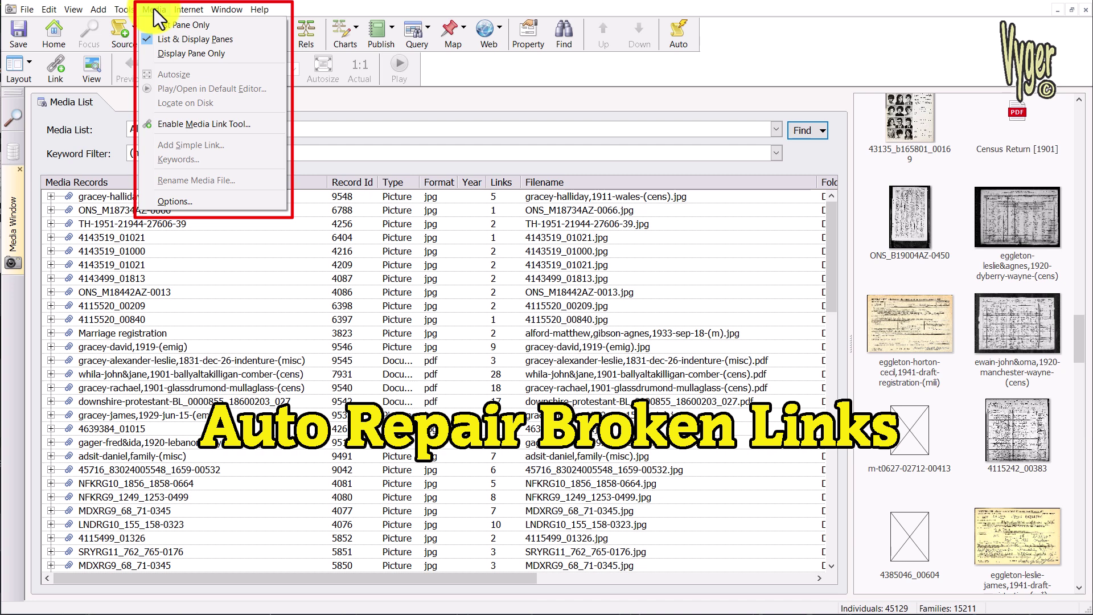
key("Left")
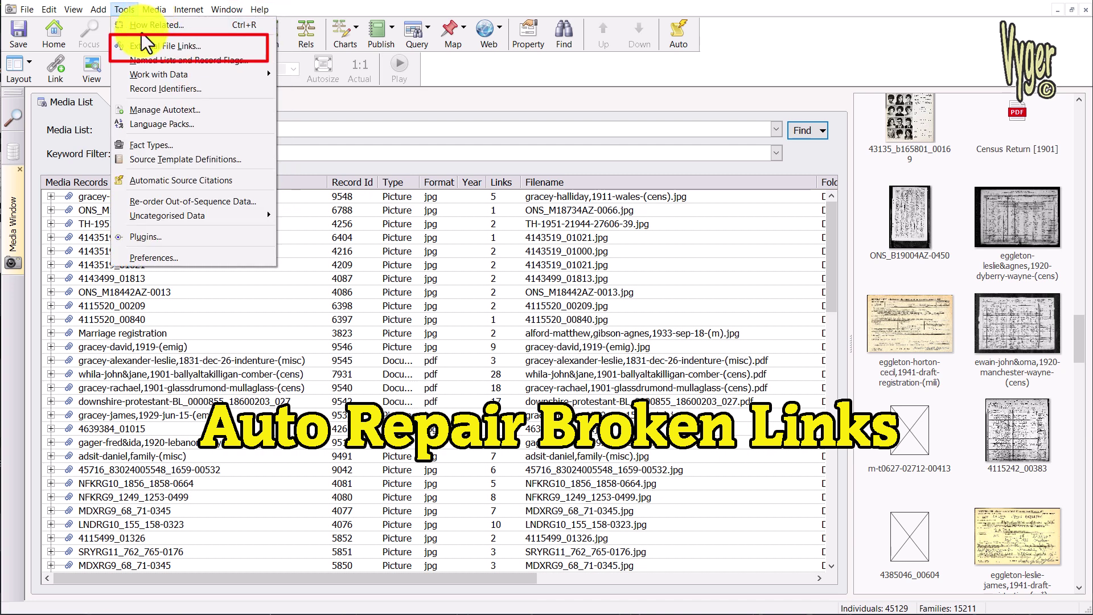
left_click(137, 48)
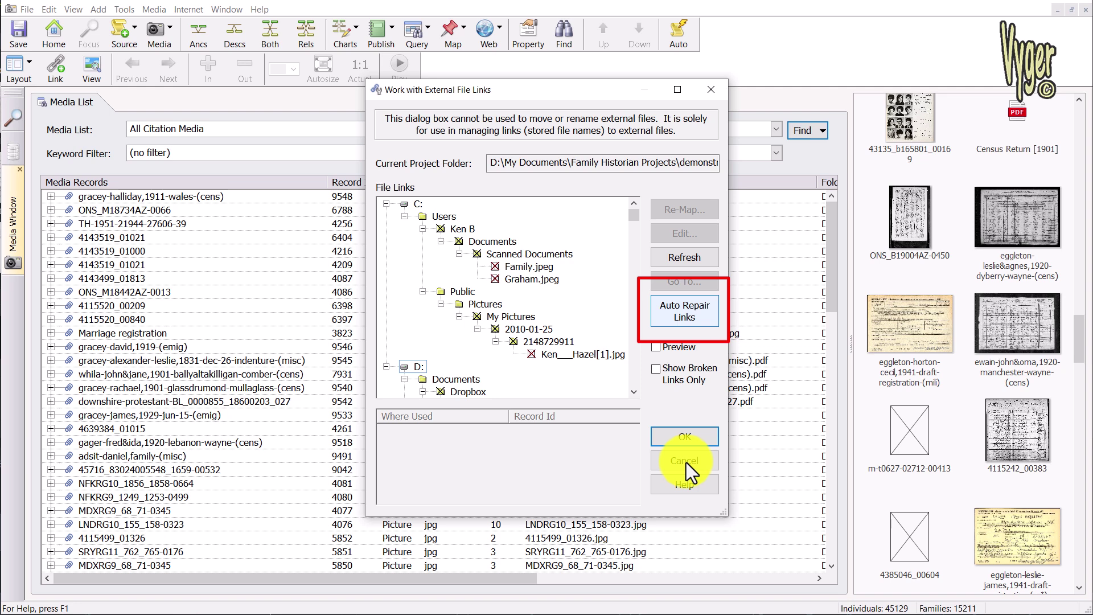
left_click(686, 462)
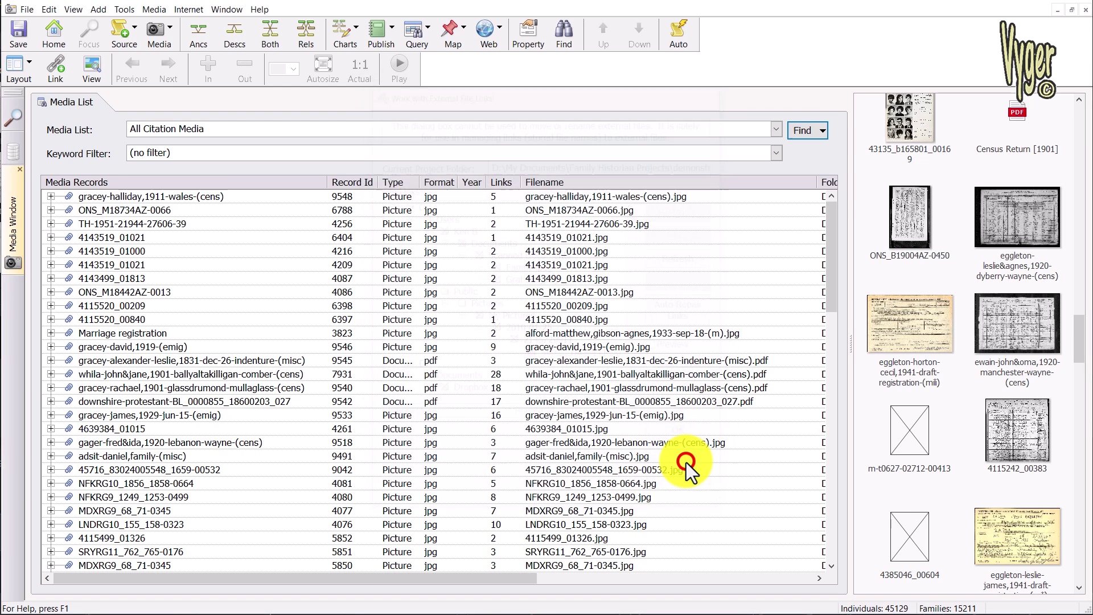
left_click(823, 131)
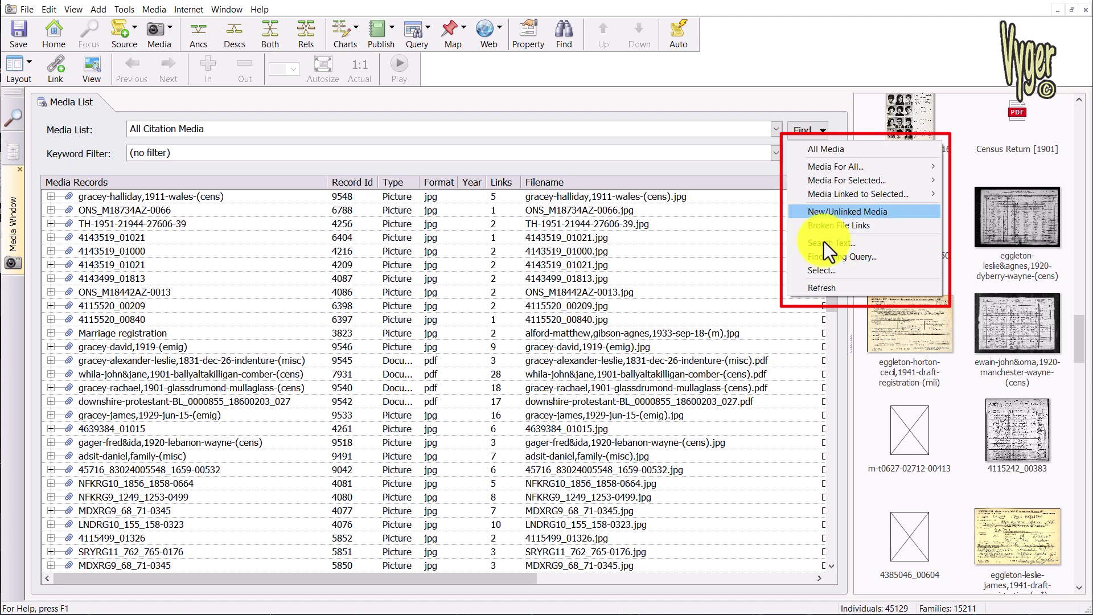
Filter media by the keyword gager and apply that filter to All Media.
left_click(777, 154)
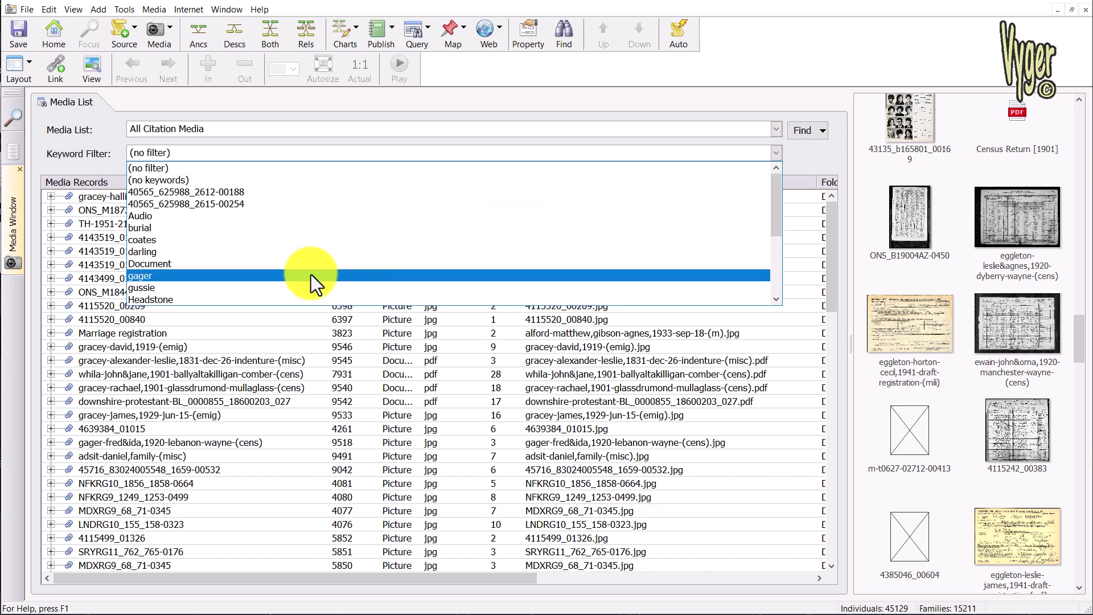
left_click(311, 274)
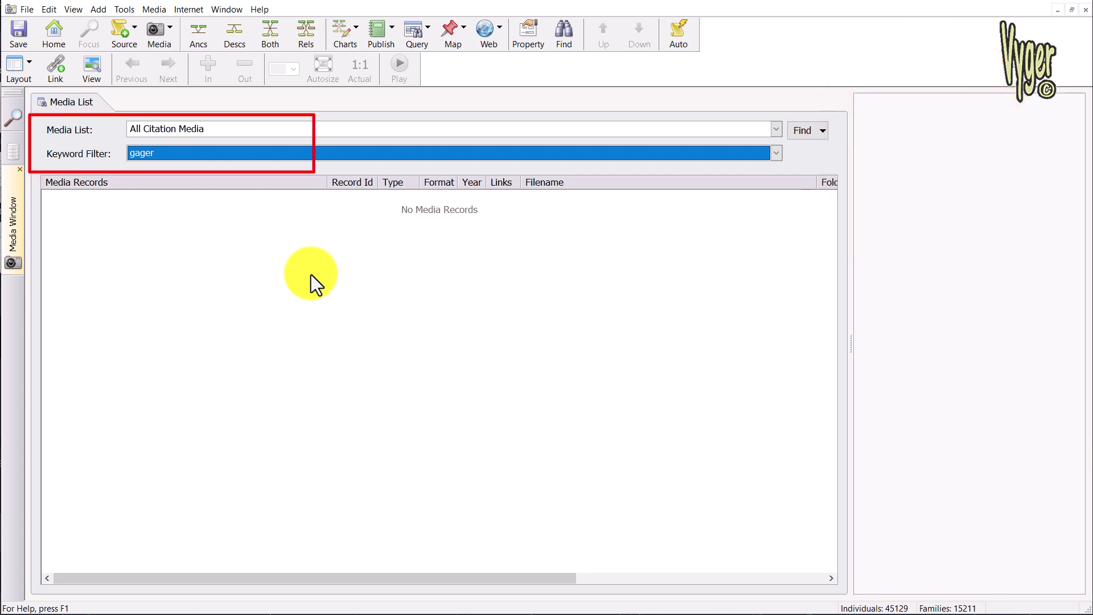
left_click(777, 130)
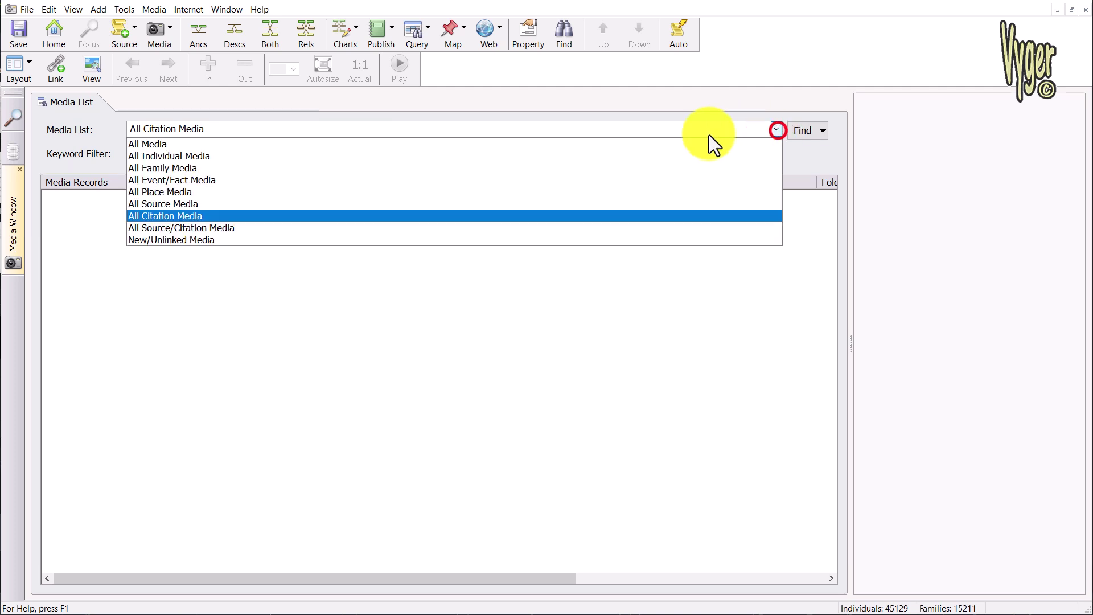
left_click(524, 144)
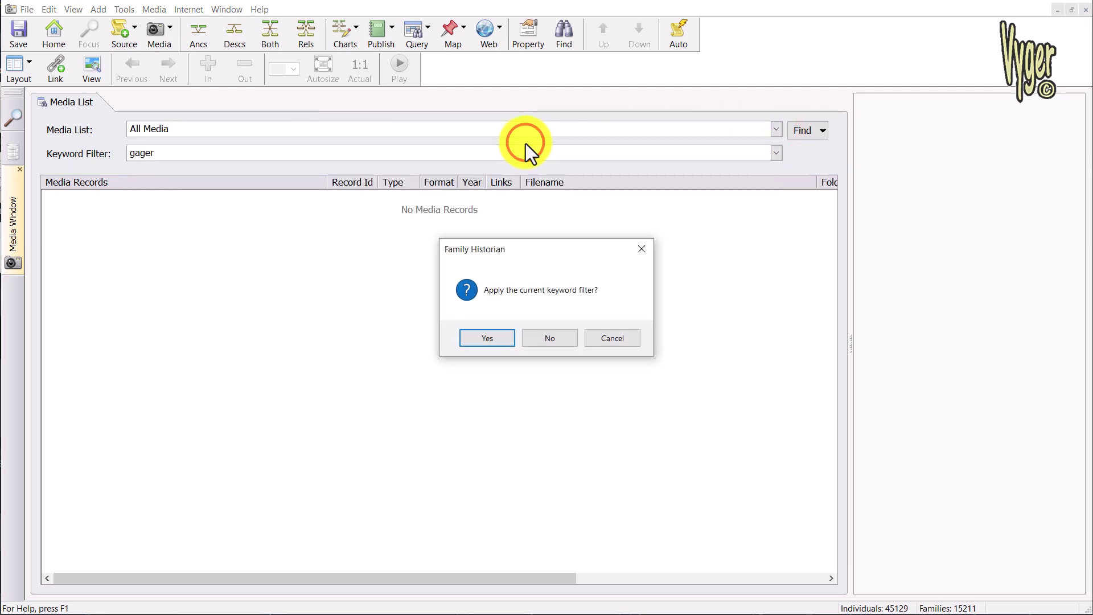
left_click(483, 340)
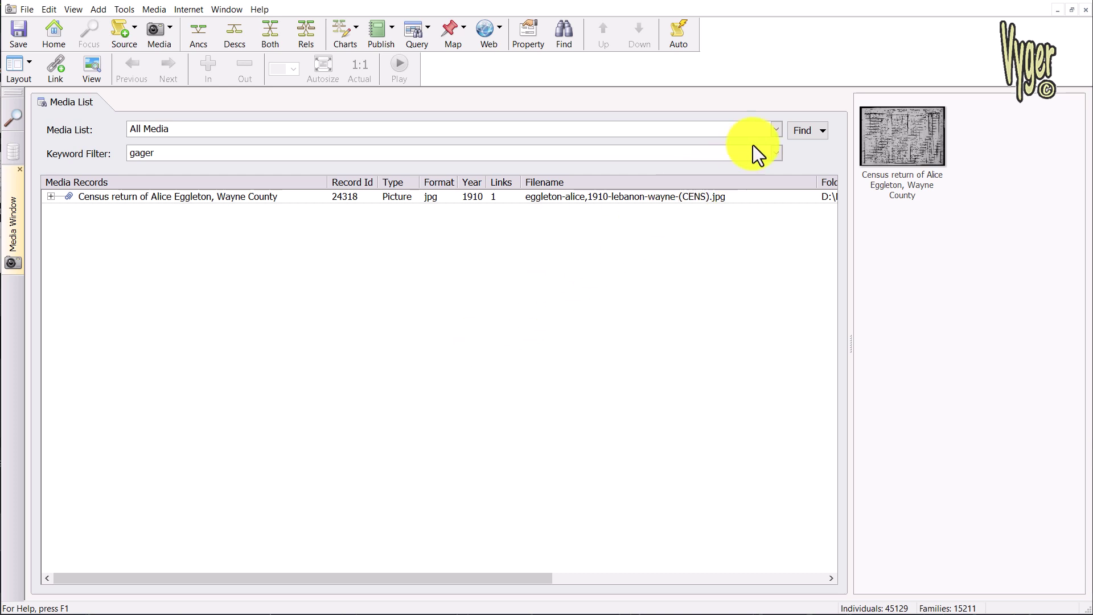
Switch to All Individual Media and change the keyword filter to burial.
left_click(776, 129)
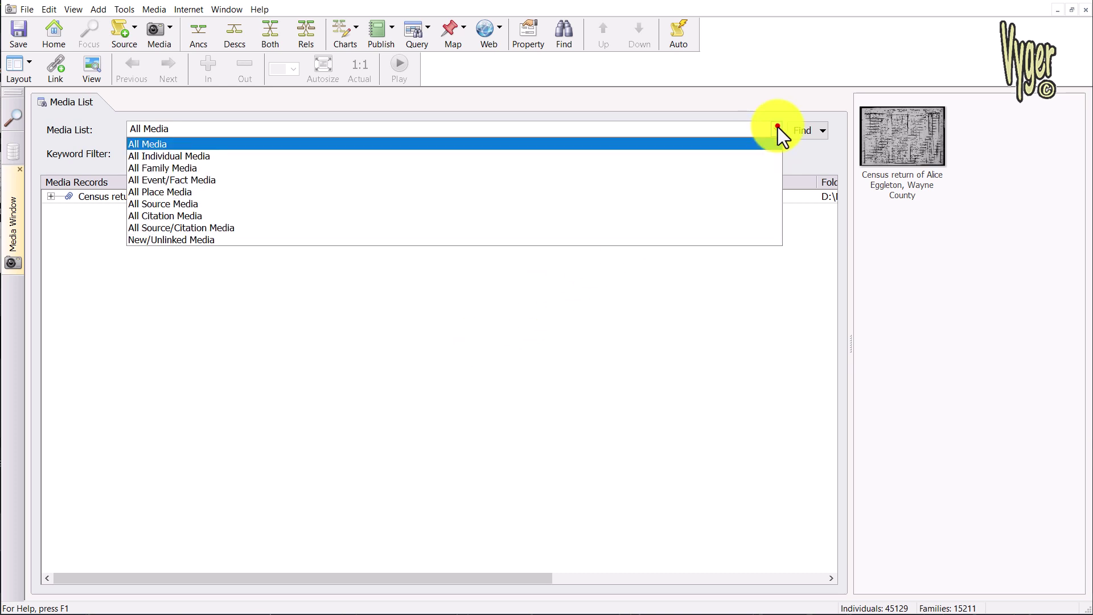
left_click(722, 156)
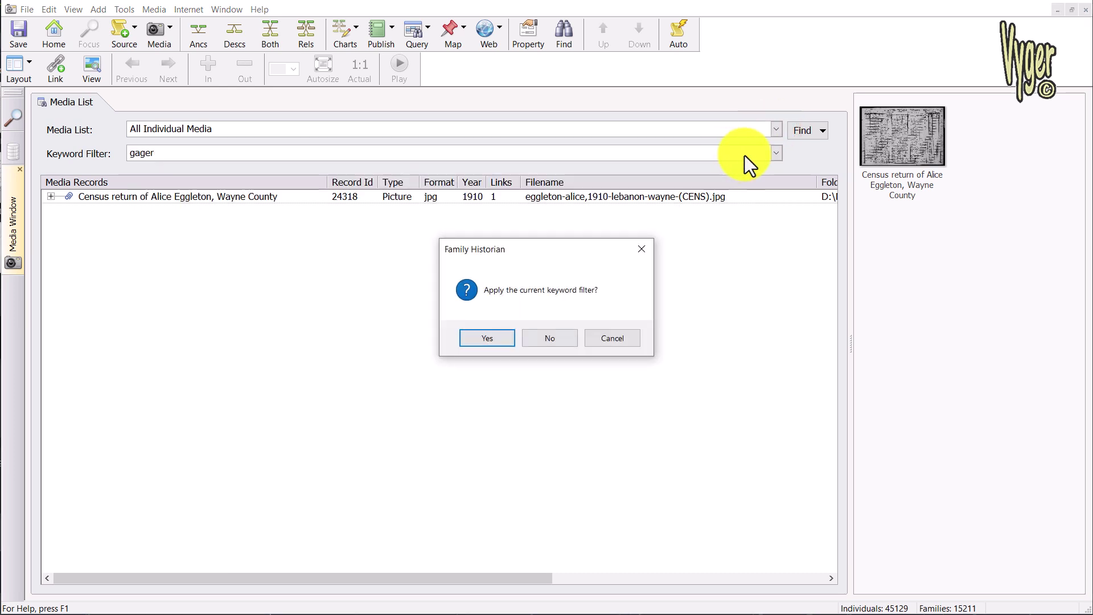
key("Return")
left_click(777, 153)
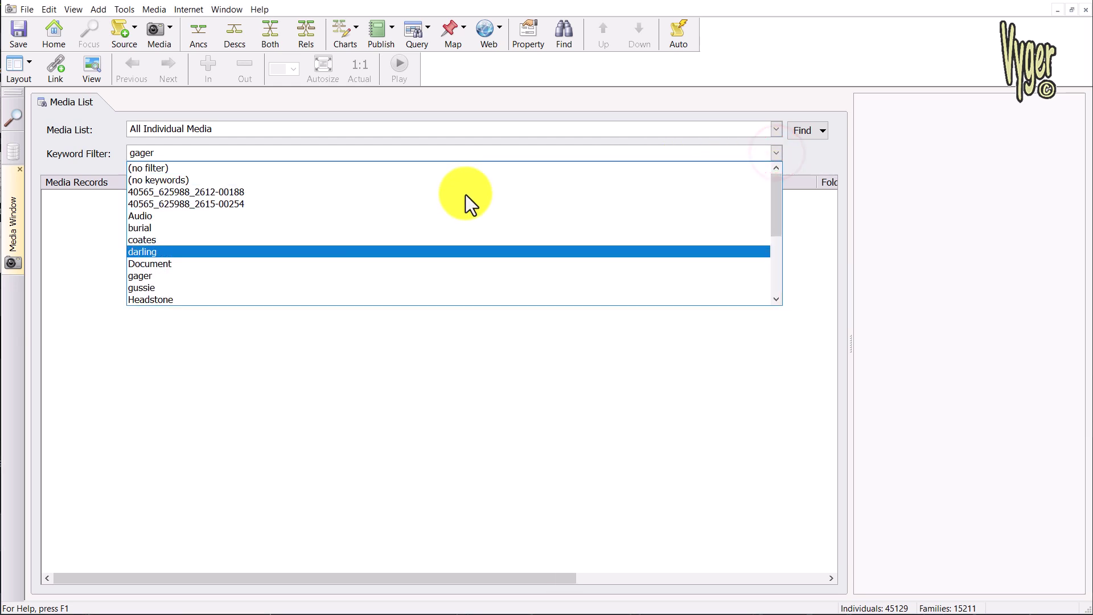
left_click(202, 229)
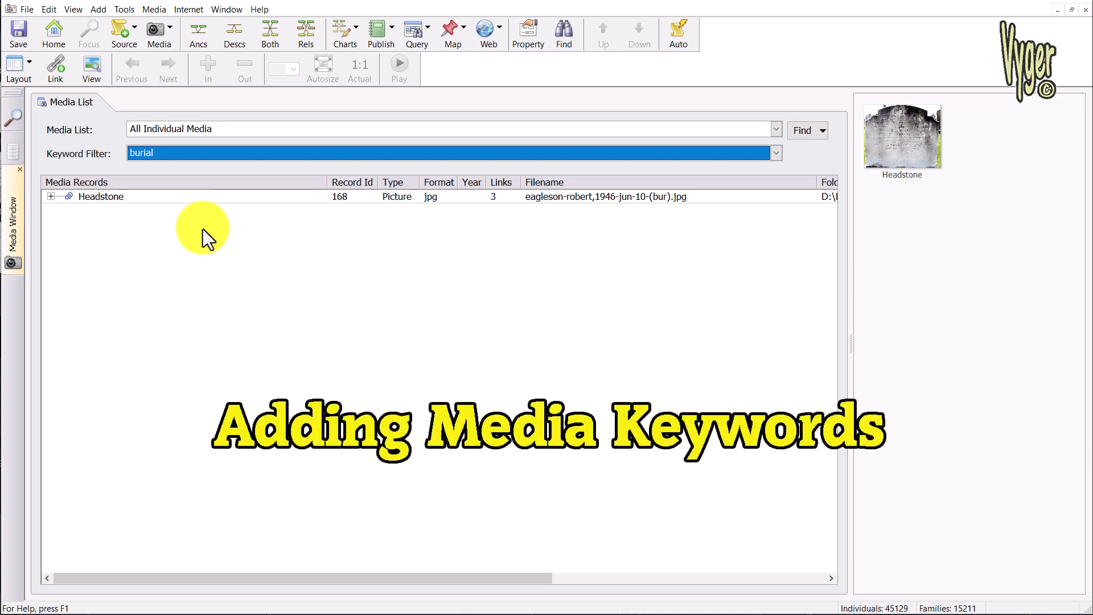
Clear the keyword filter and search all text fields for '(b'.
left_click(777, 153)
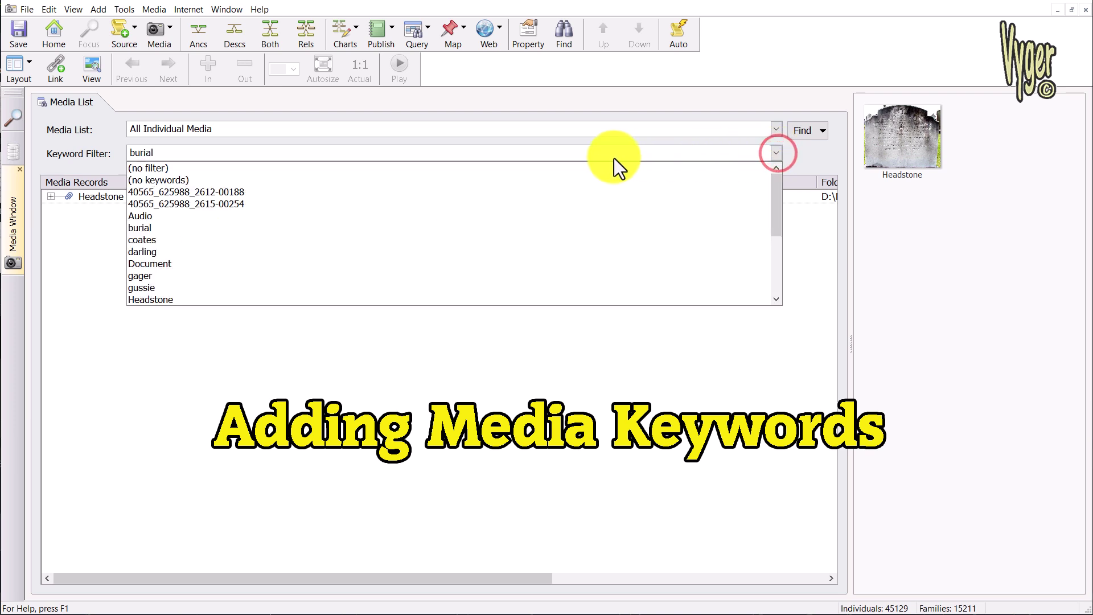
left_click(217, 167)
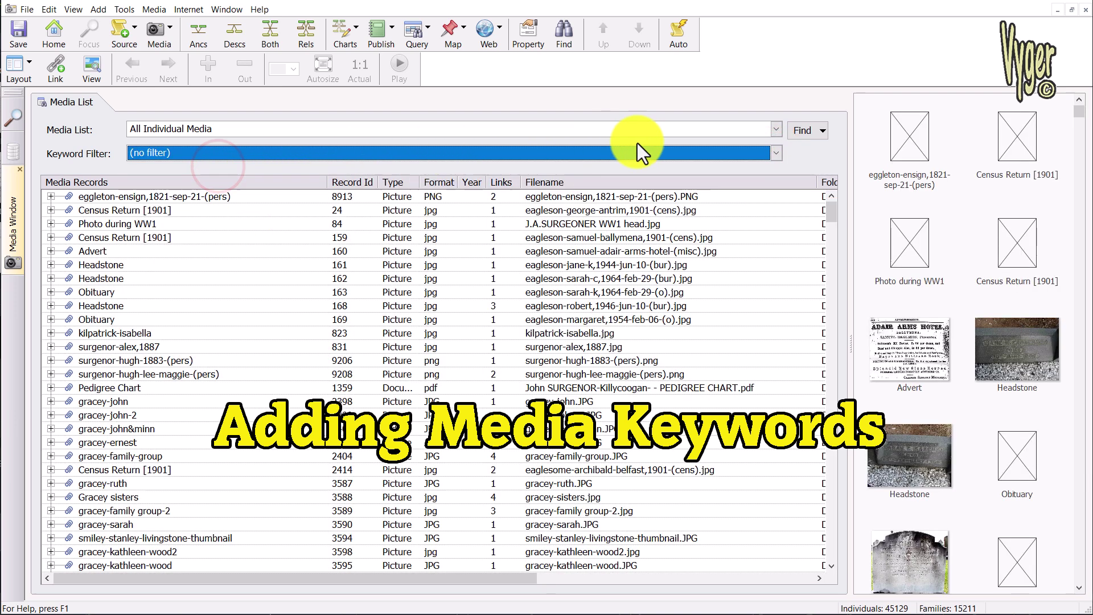
left_click(825, 131)
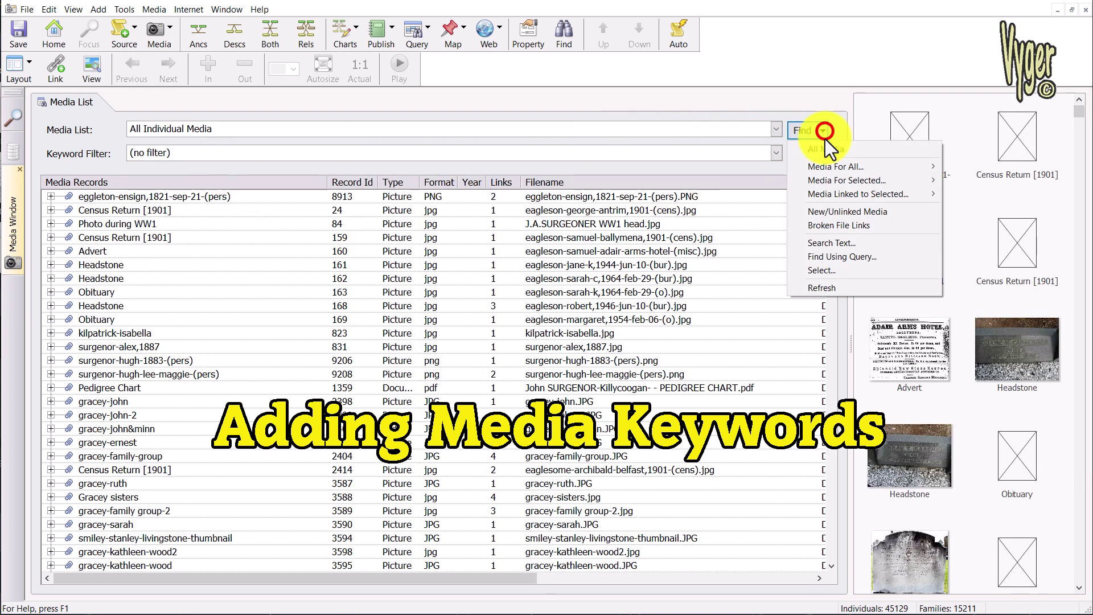
left_click(825, 244)
type("(b)")
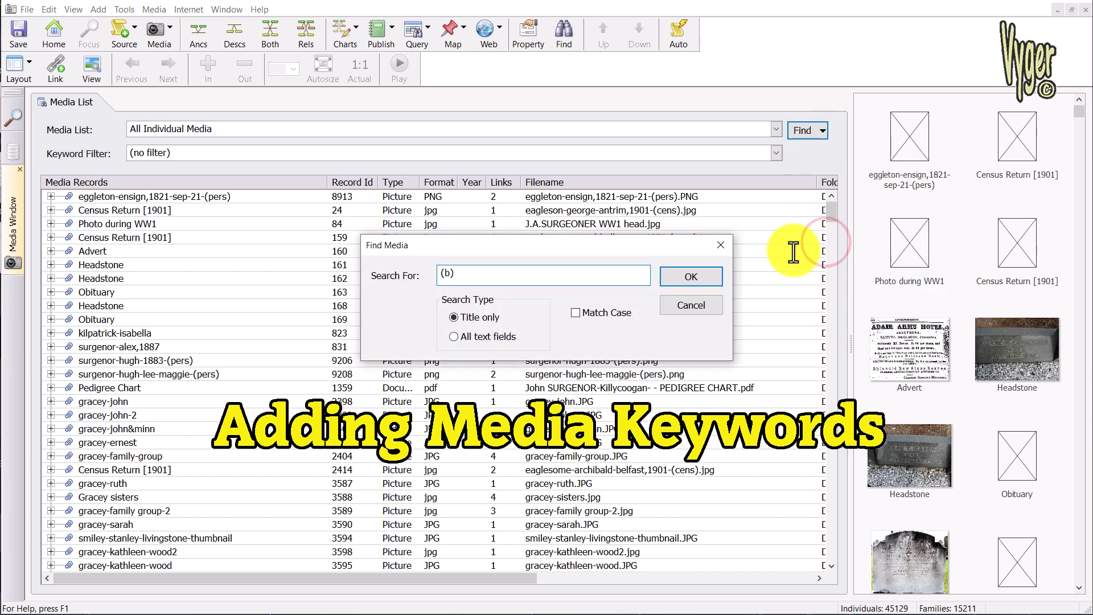
left_click(455, 337)
left_click(691, 276)
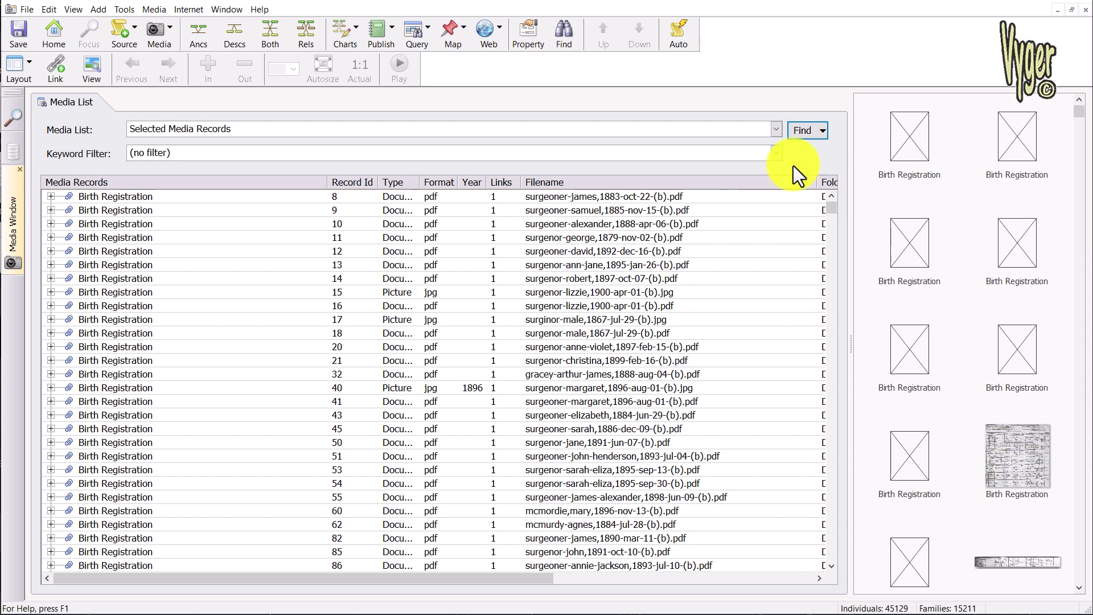
Search the media text for '(bur' and select the first found record.
left_click(823, 131)
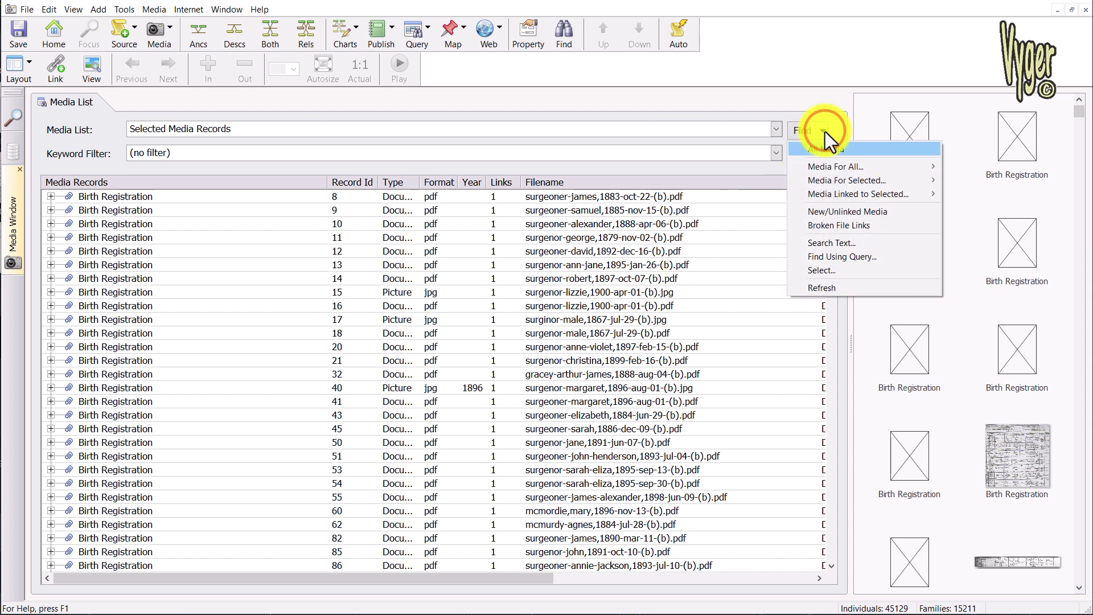
left_click(808, 243)
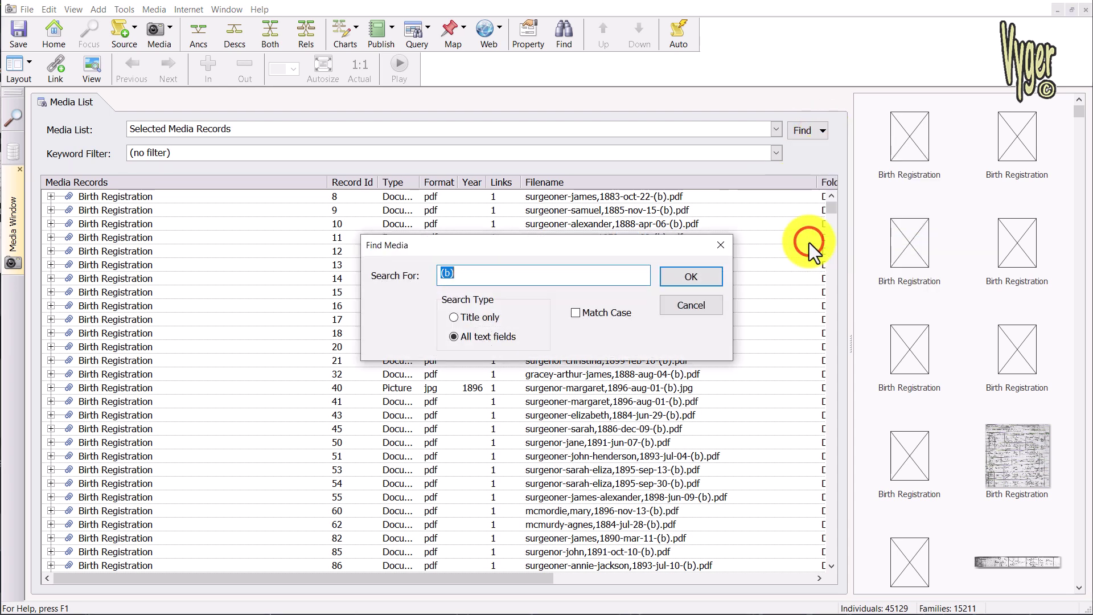
type("(bur")
key("Return")
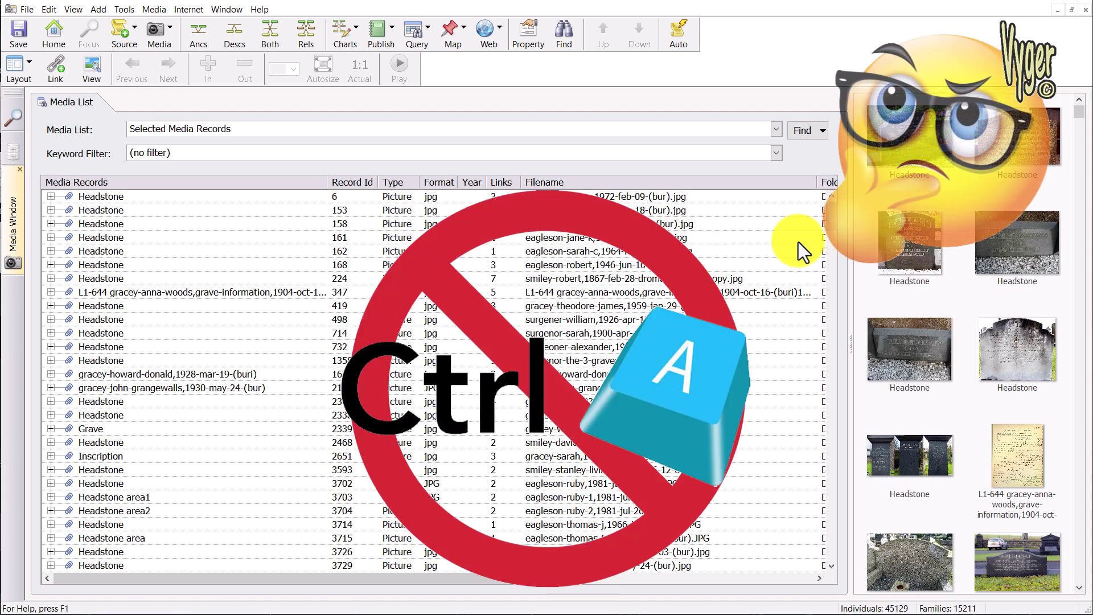
left_click(139, 196)
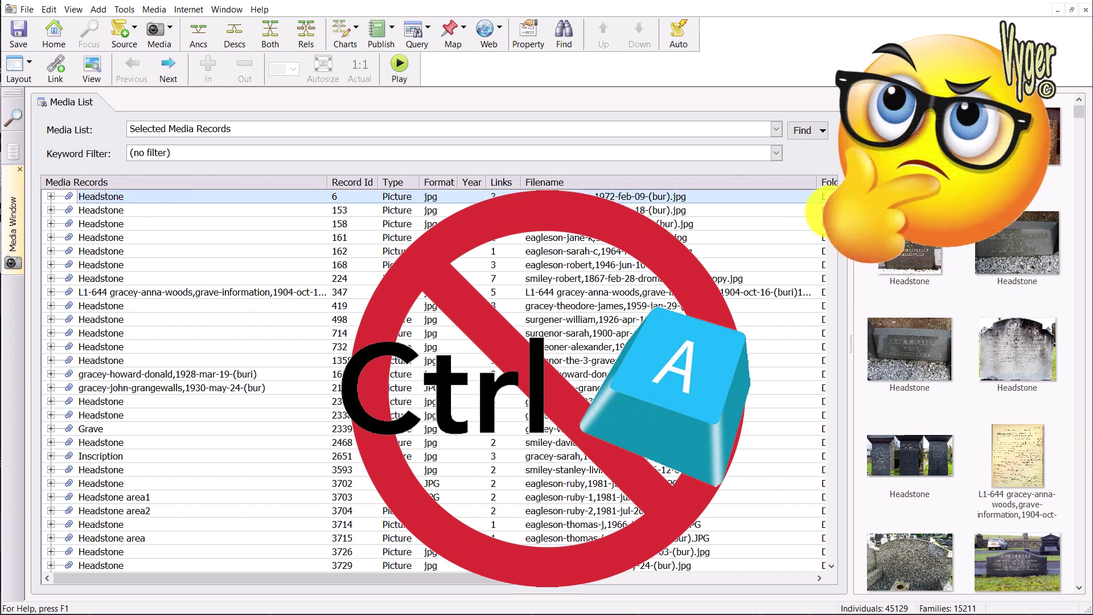
Select all found records and replace their burial keyword with a new Headstone keyword.
left_click_drag(832, 211, 832, 552)
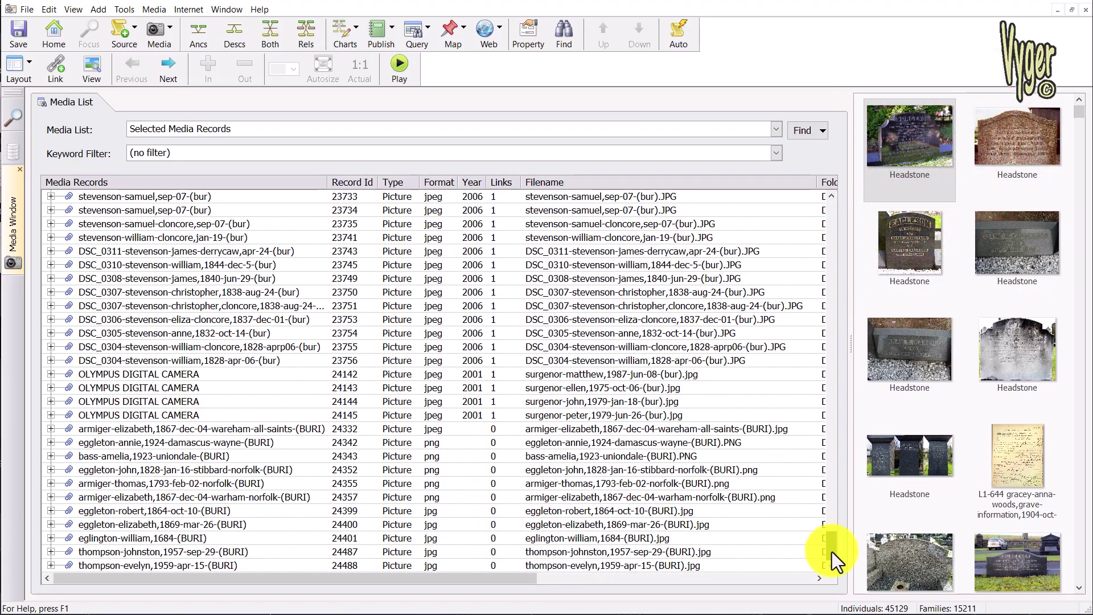
left_click(154, 566, "shift")
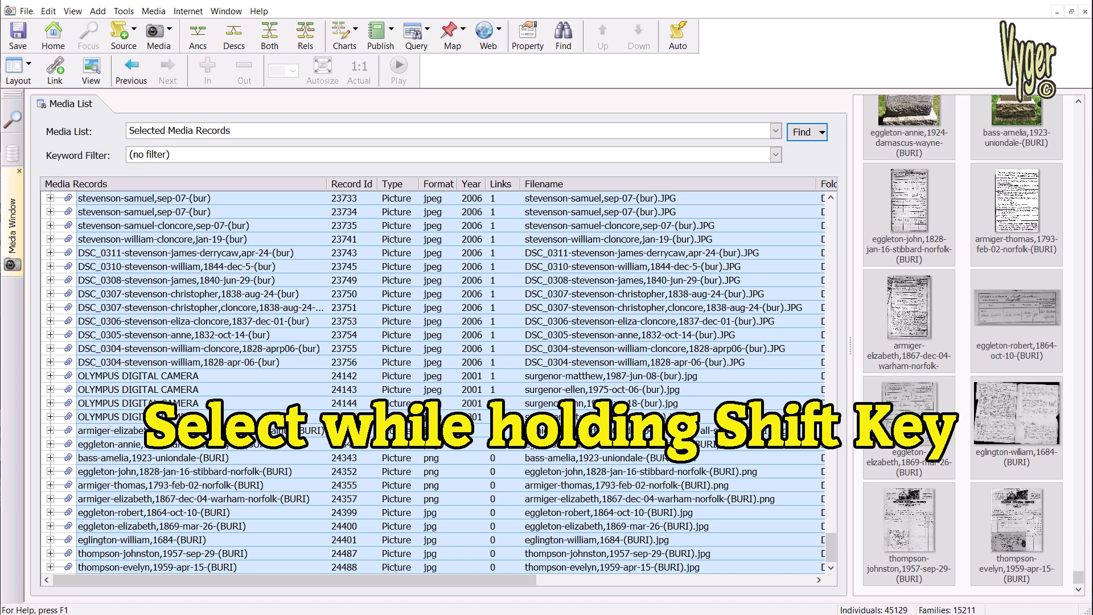
right_click(319, 340)
left_click(335, 364)
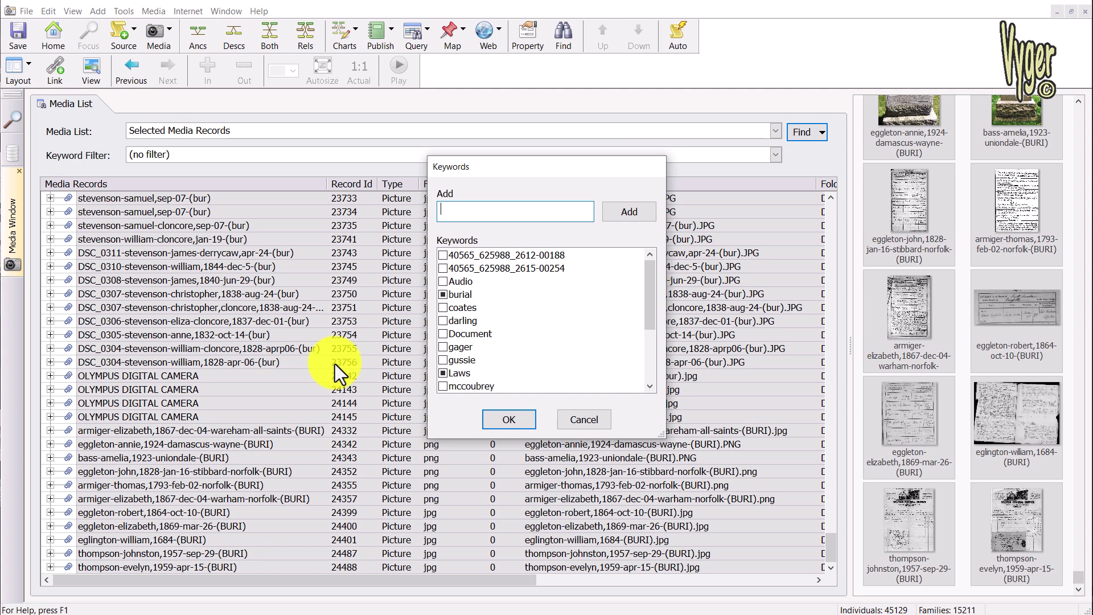
left_click(443, 294)
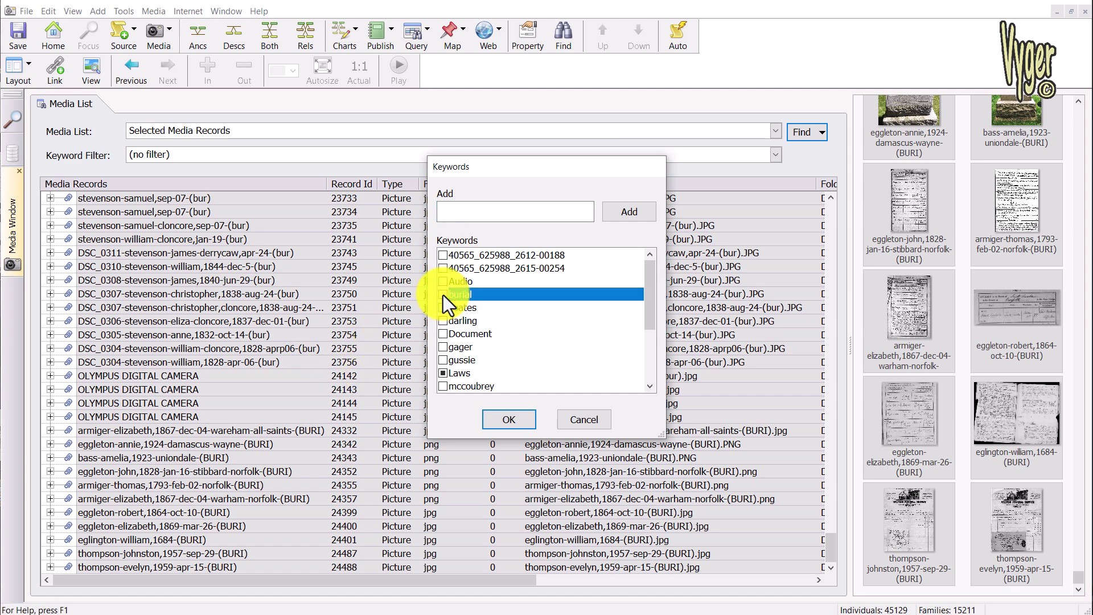
left_click(461, 210)
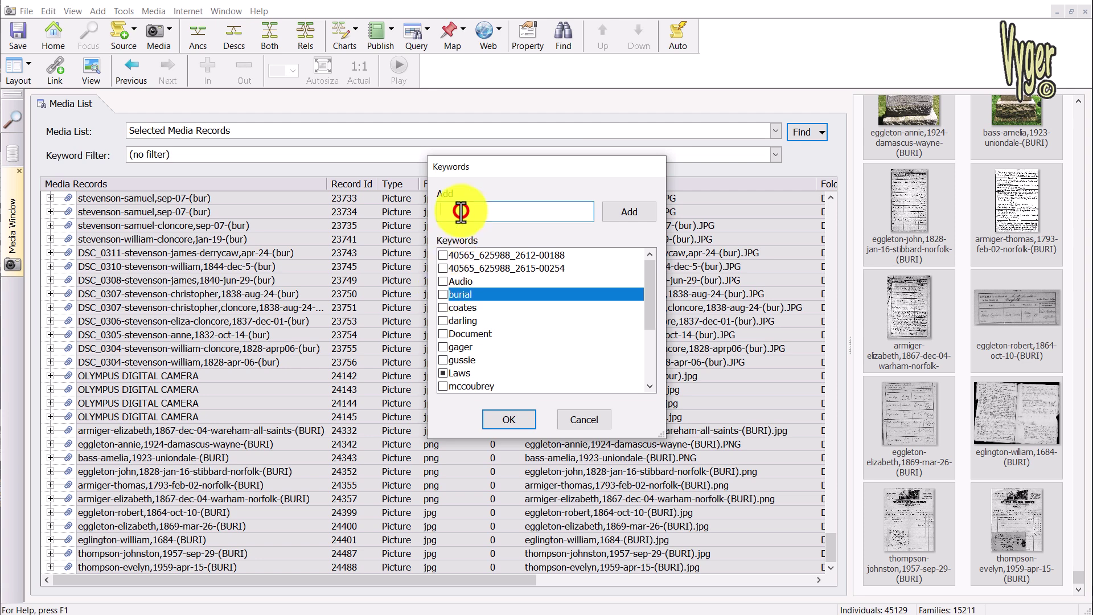
type("Headstone")
left_click(627, 209)
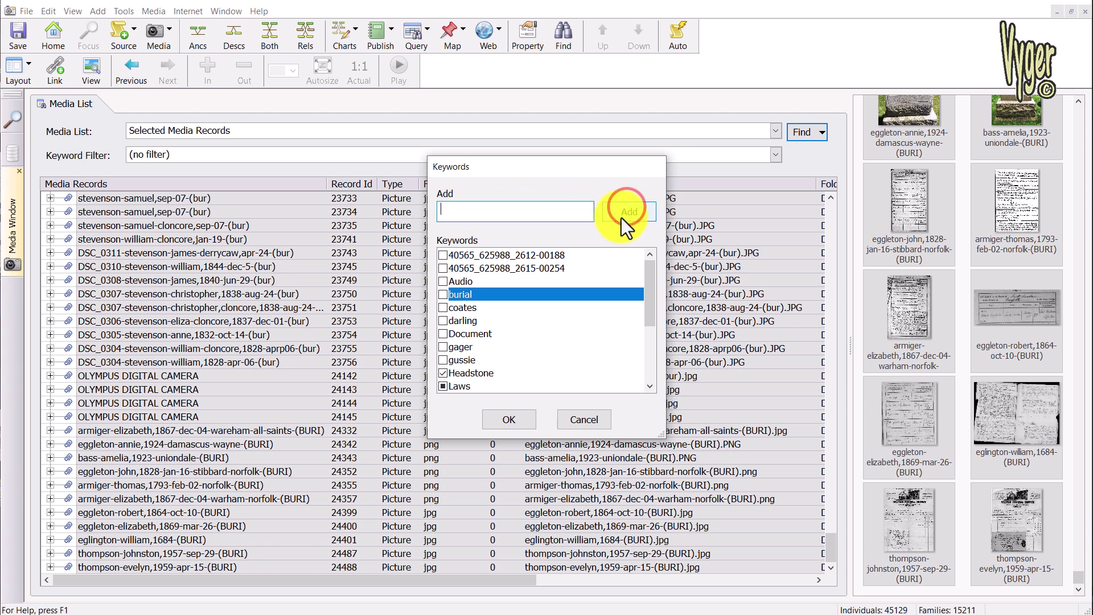
left_click(507, 419)
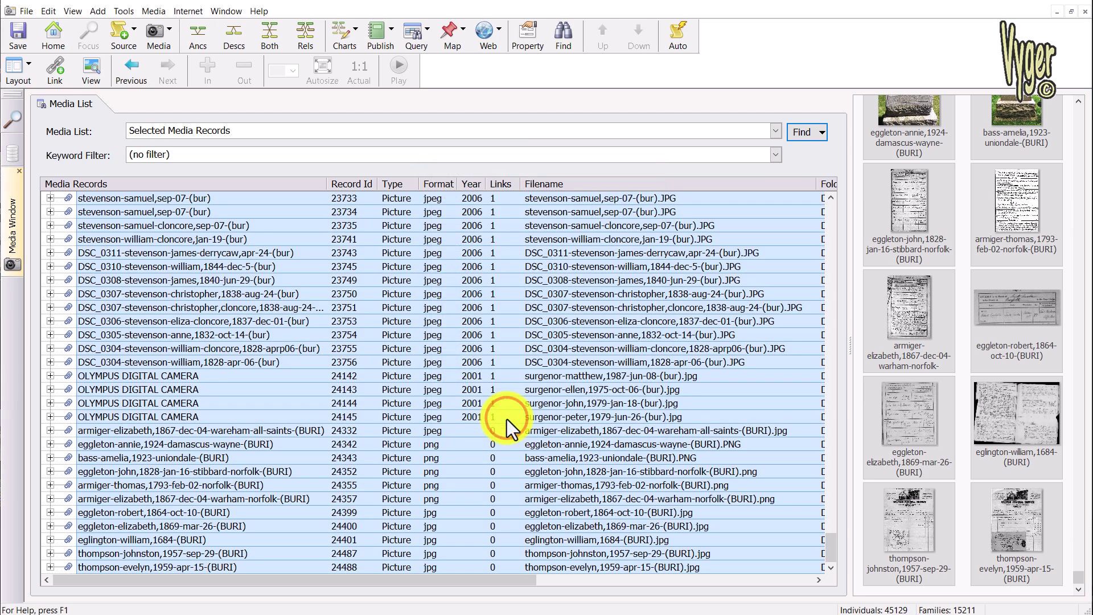
Scroll to the Keywords column, then set the Media List to All Media.
left_click_drag(498, 581, 702, 603)
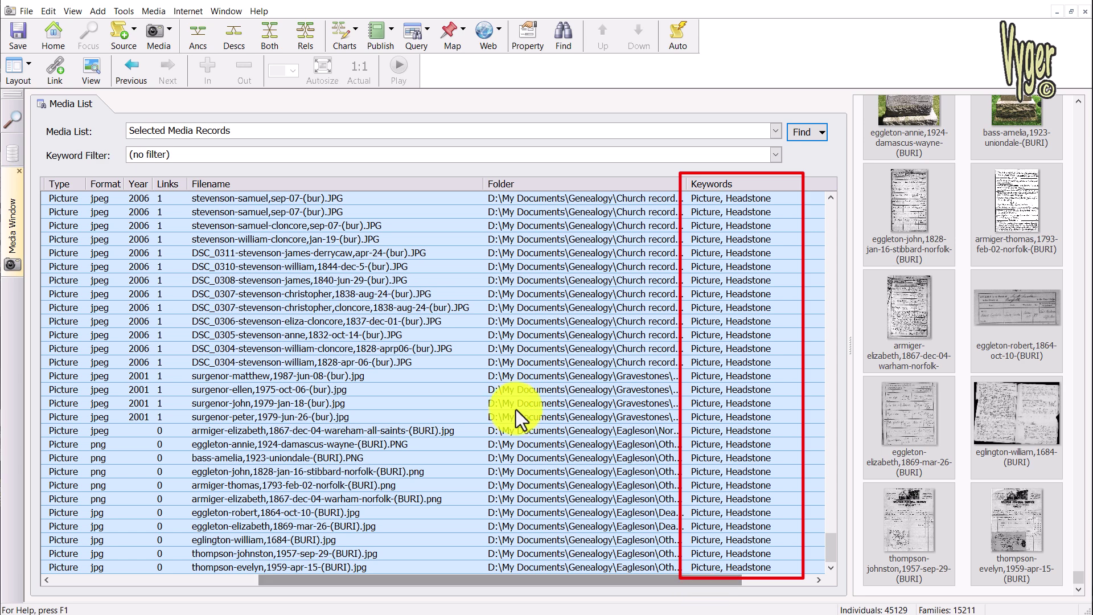
left_click(775, 131)
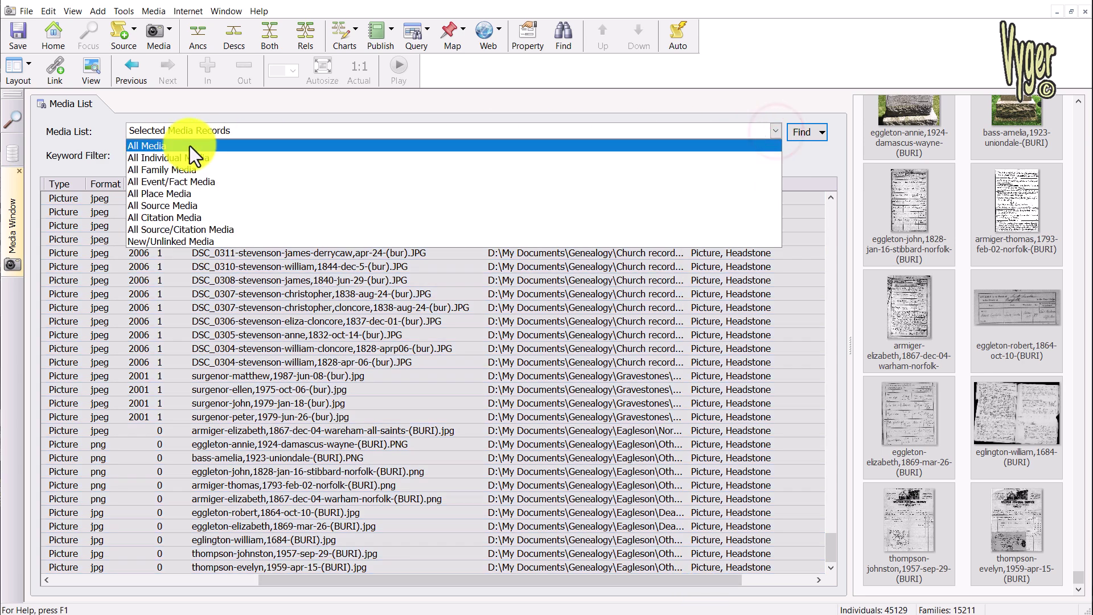
left_click(190, 145)
left_click(777, 155)
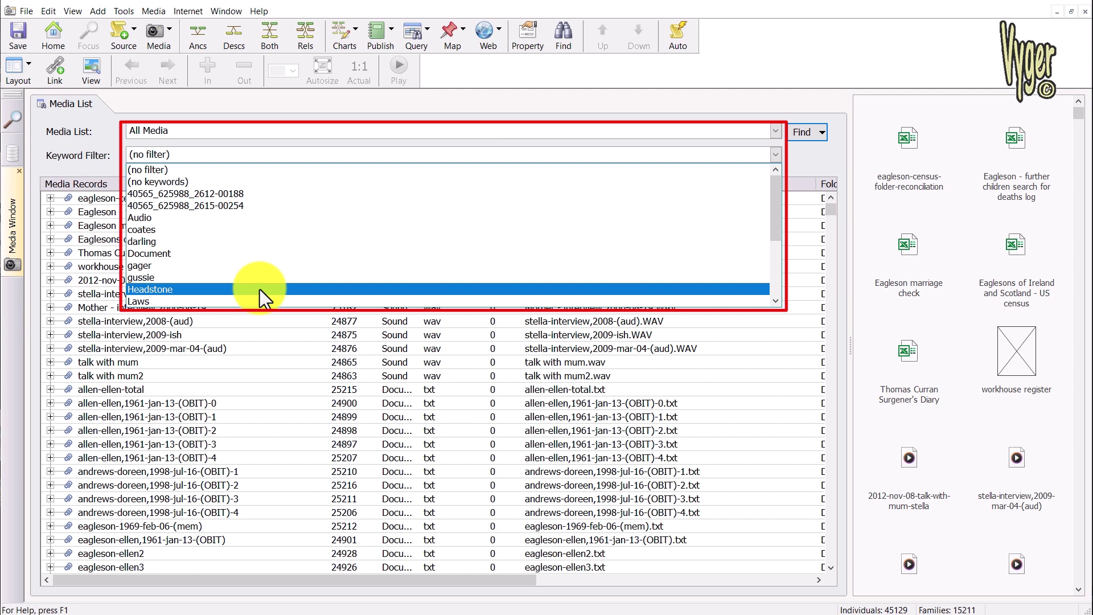
Sort the All Media list by the Keywords column.
left_click(259, 291)
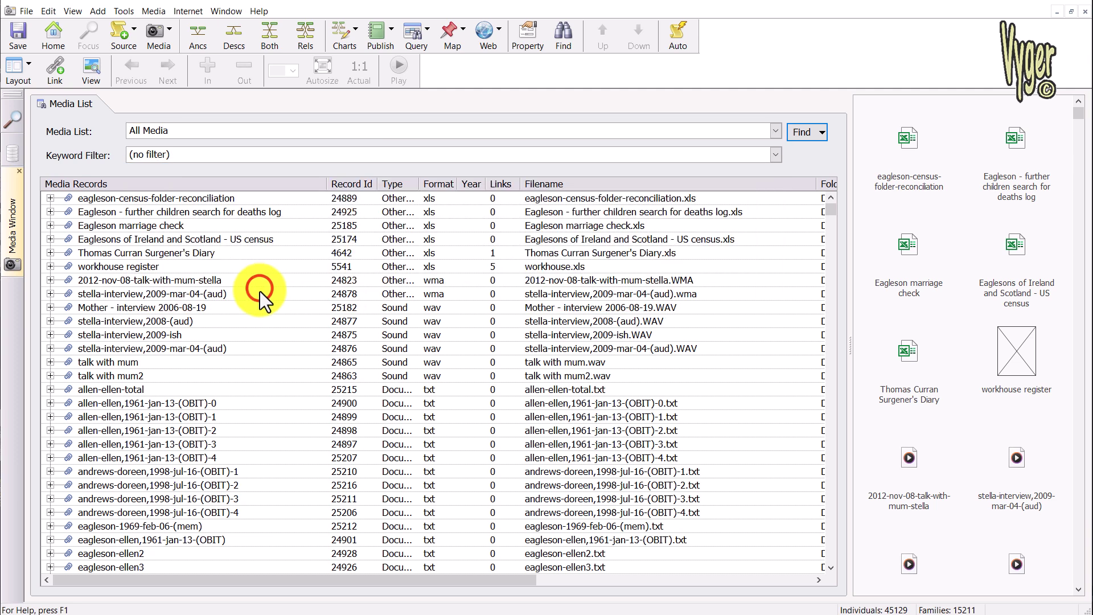
left_click_drag(286, 582, 540, 609)
left_click(691, 184)
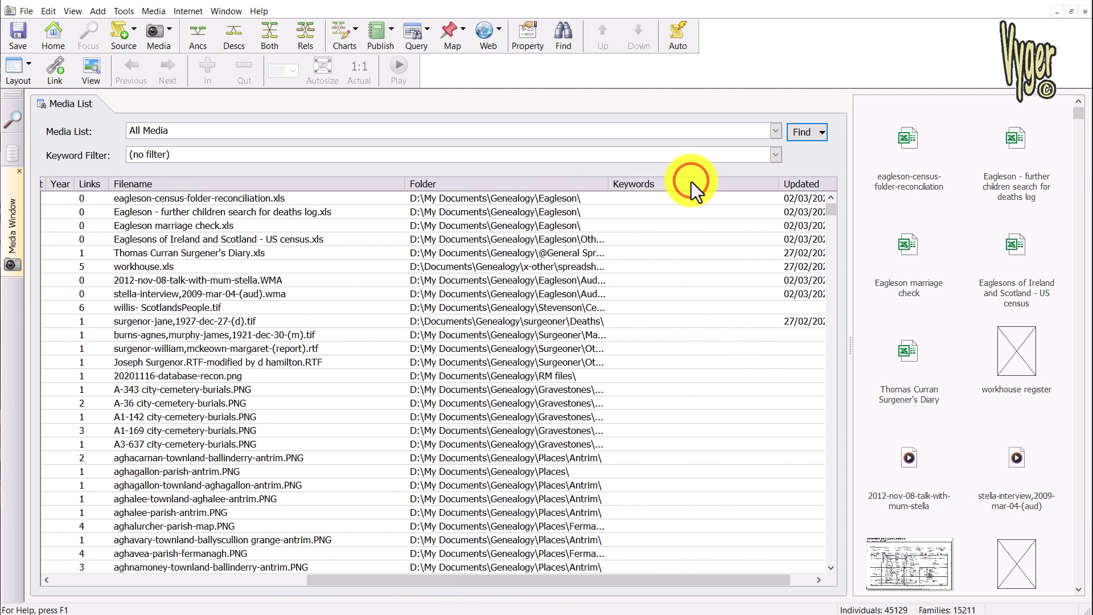
left_click(678, 182)
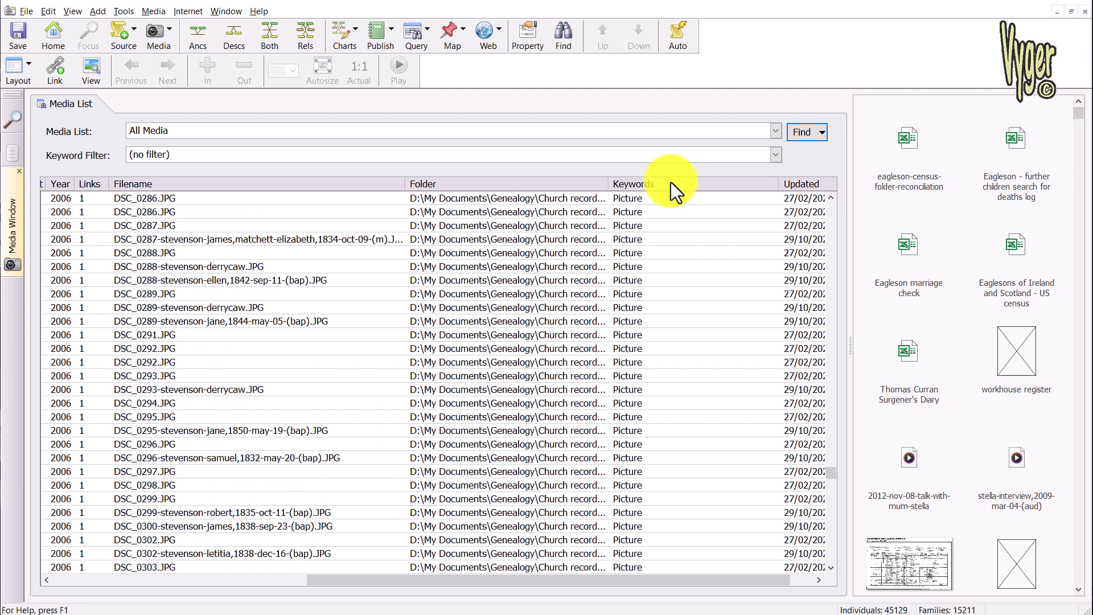
left_click(666, 183, "alt")
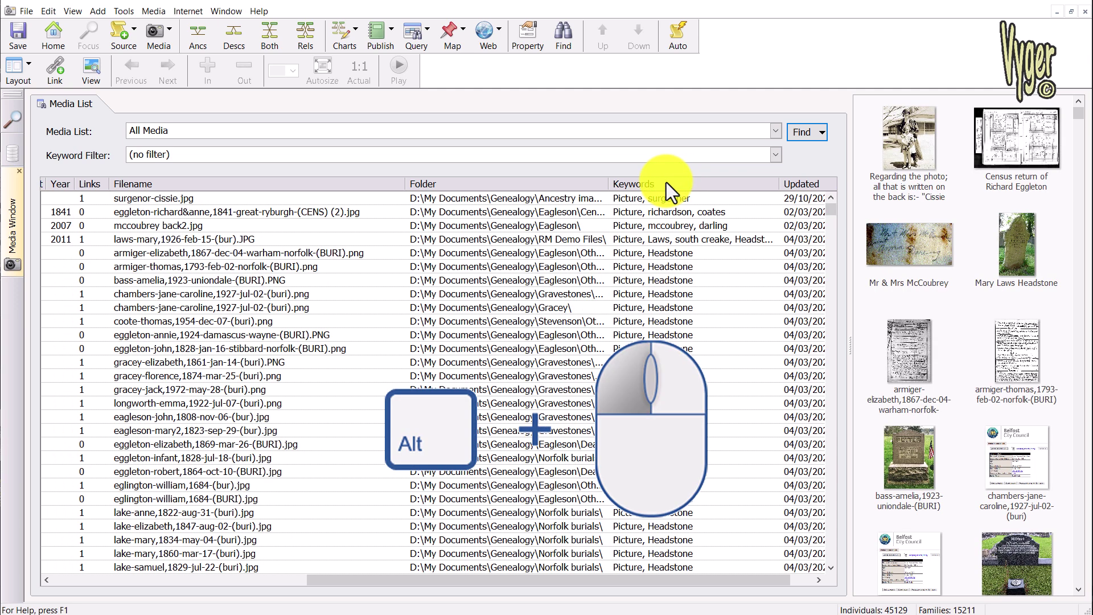
Filter by the Headstone keyword and select every listed headstone record.
left_click(775, 155)
key("Down")
key("Down")
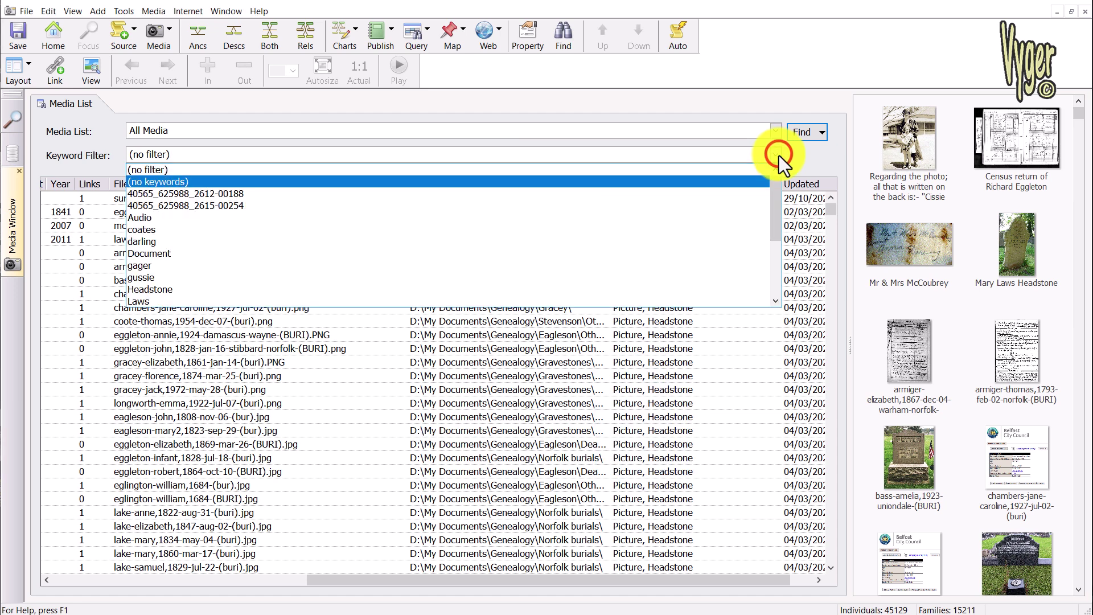
key("g")
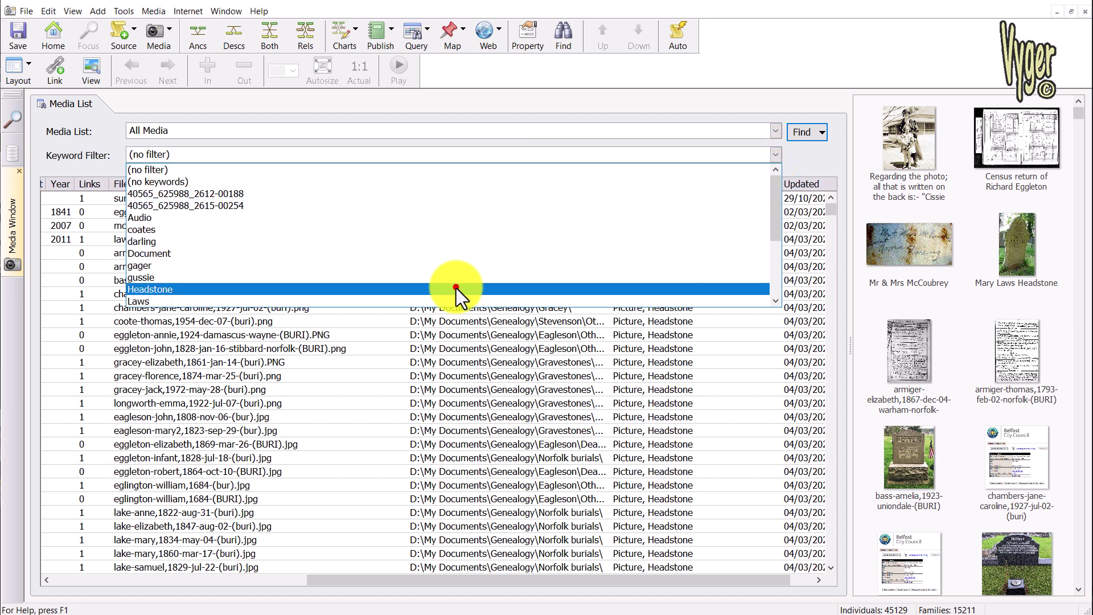
key("Escape")
key("h")
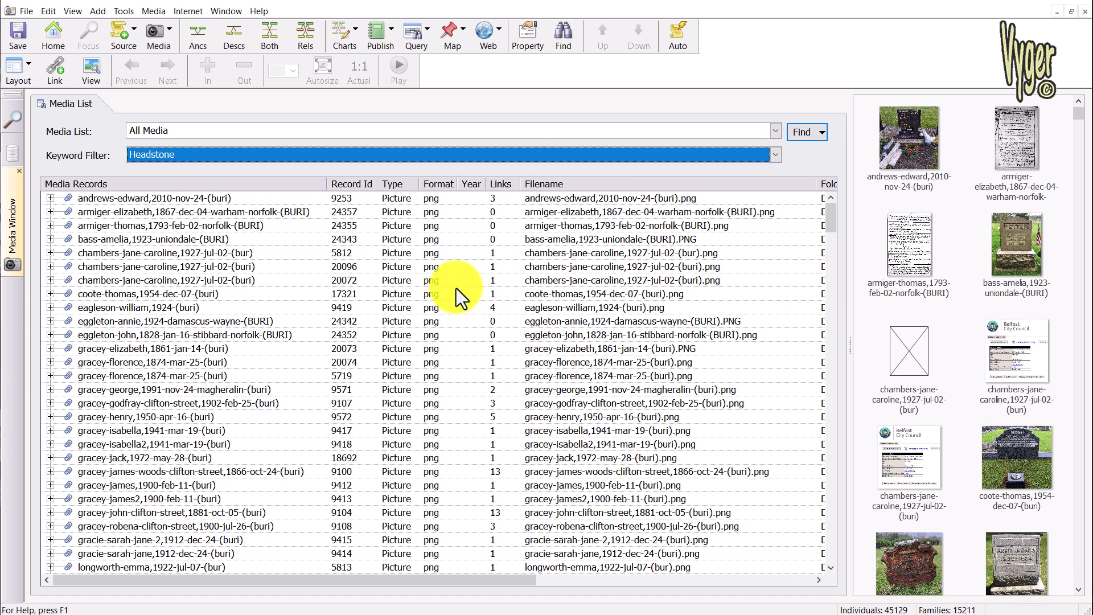
left_click_drag(515, 583, 756, 598)
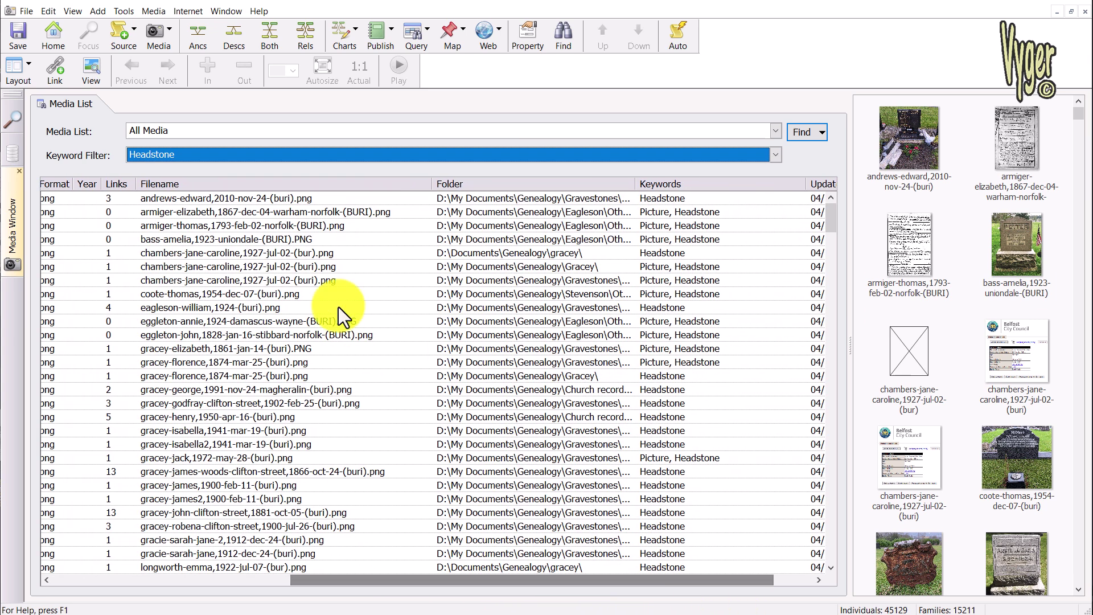
left_click(194, 197)
key("shift+End")
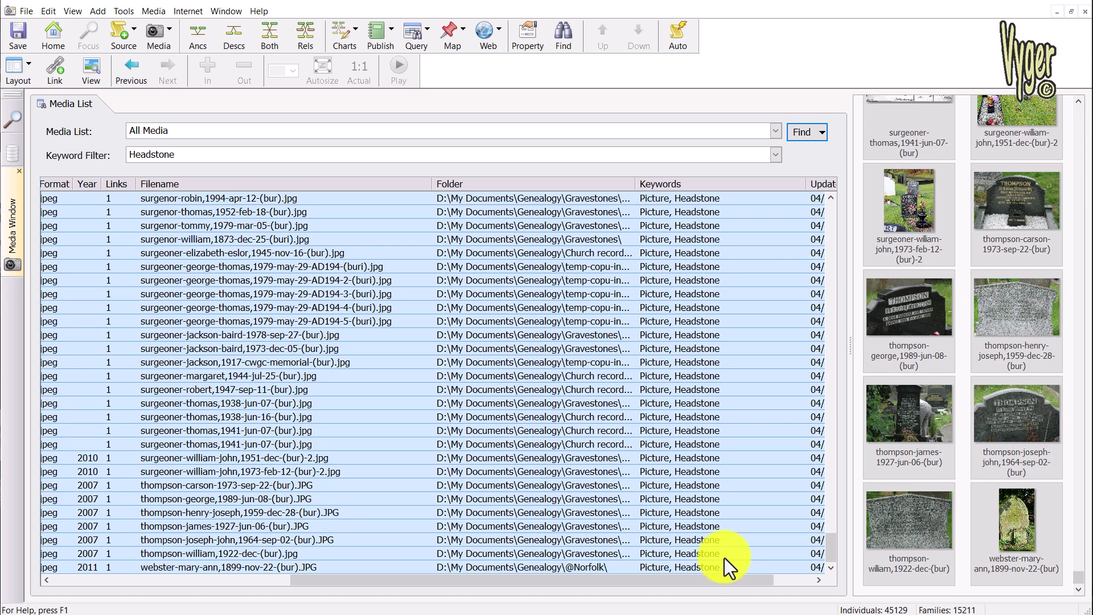
Remove the Picture keyword from the selected headstone records, leaving only Headstone.
right_click(684, 432)
left_click(681, 422)
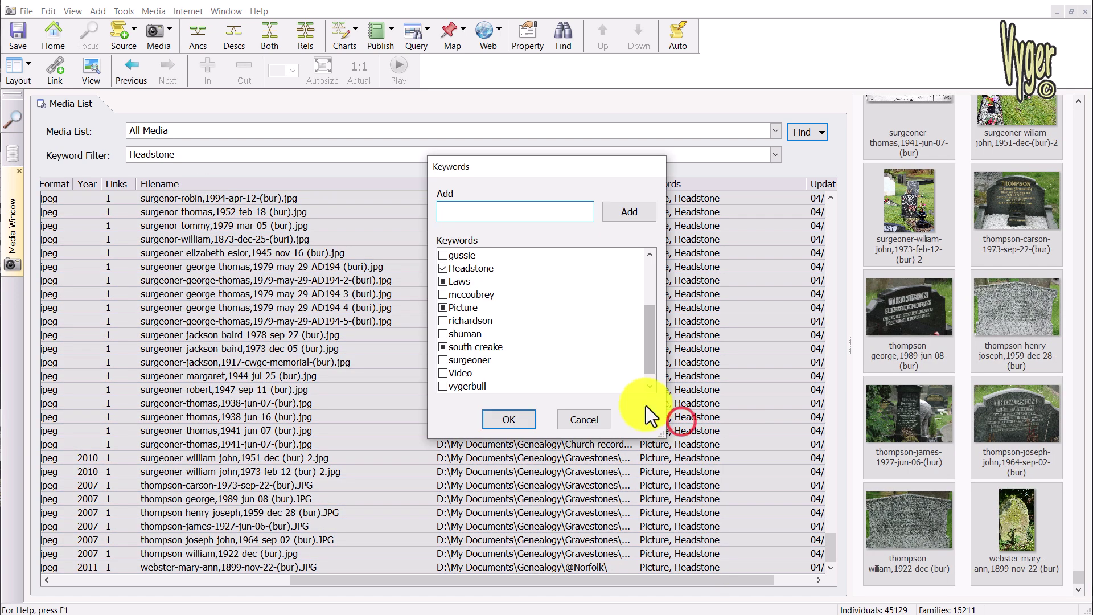
left_click(442, 308)
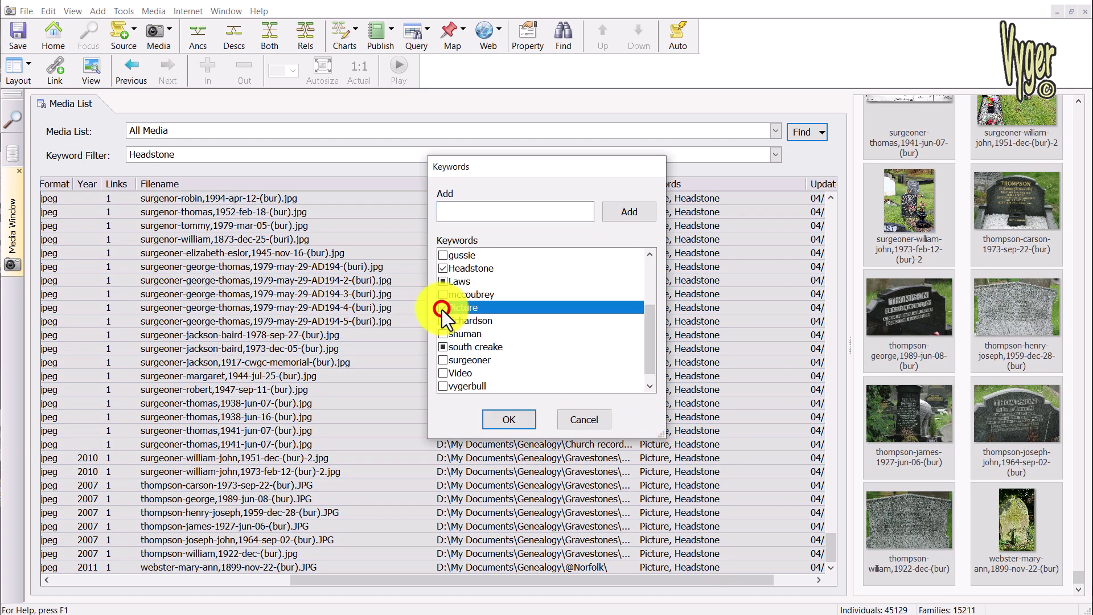
left_click(515, 420)
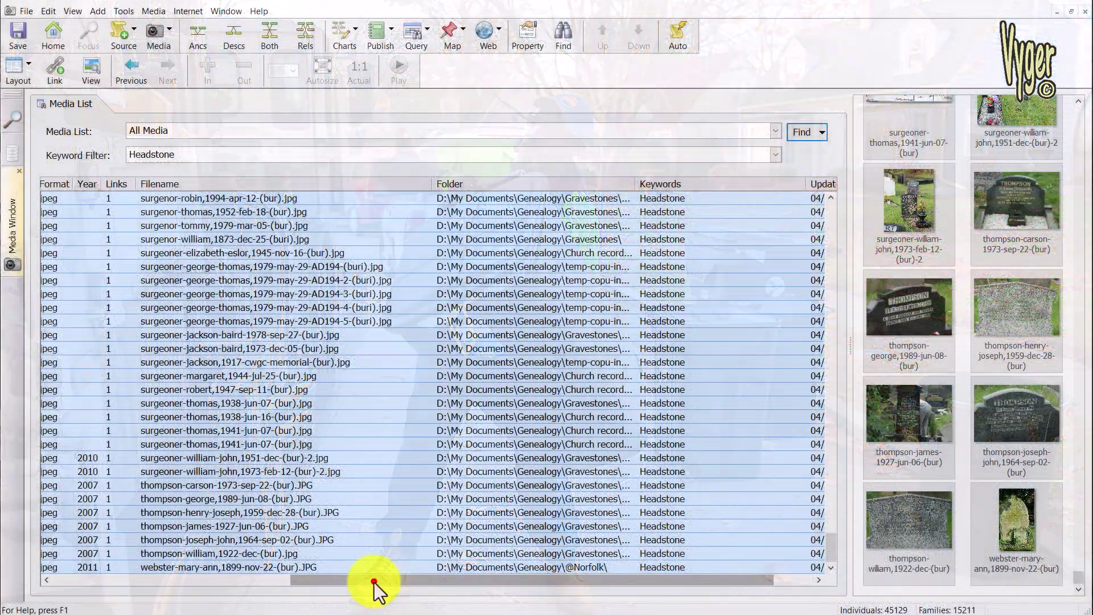
Filter the media list by the Laws keyword.
left_click_drag(375, 582, 129, 587)
left_click(776, 155)
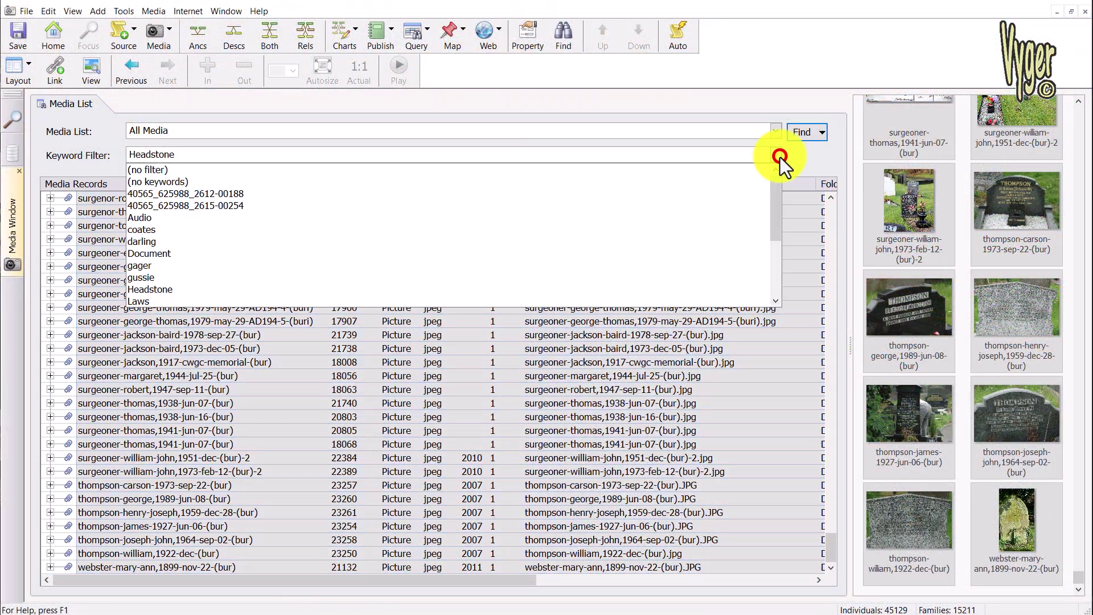
left_click(154, 302)
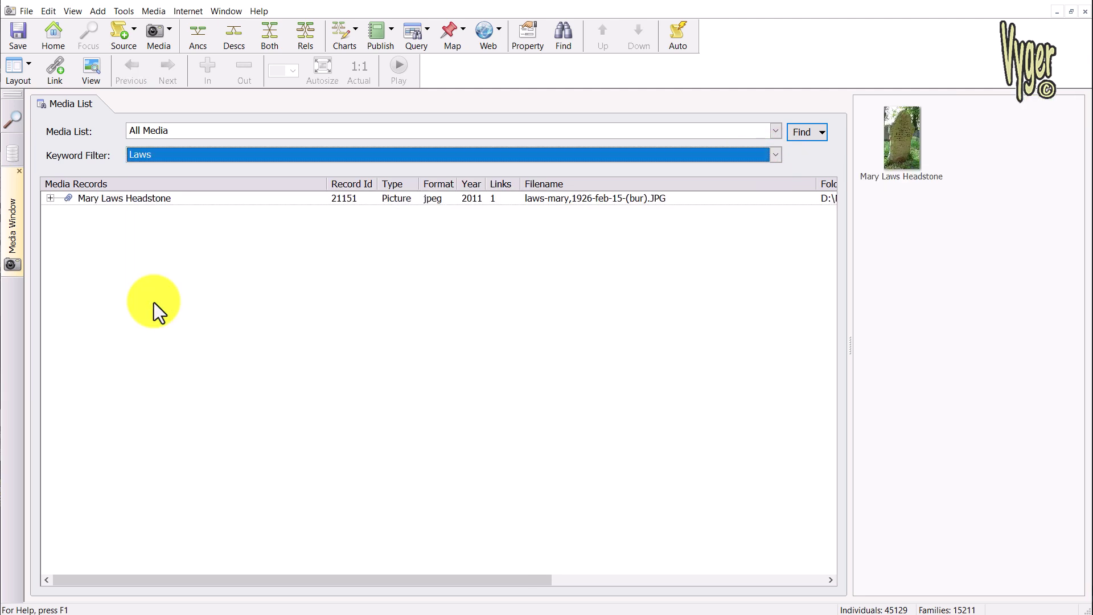
Switch the keyword filter to vygerbull and review the 1910 census return record.
left_click(775, 155)
left_click_drag(774, 191, 767, 262)
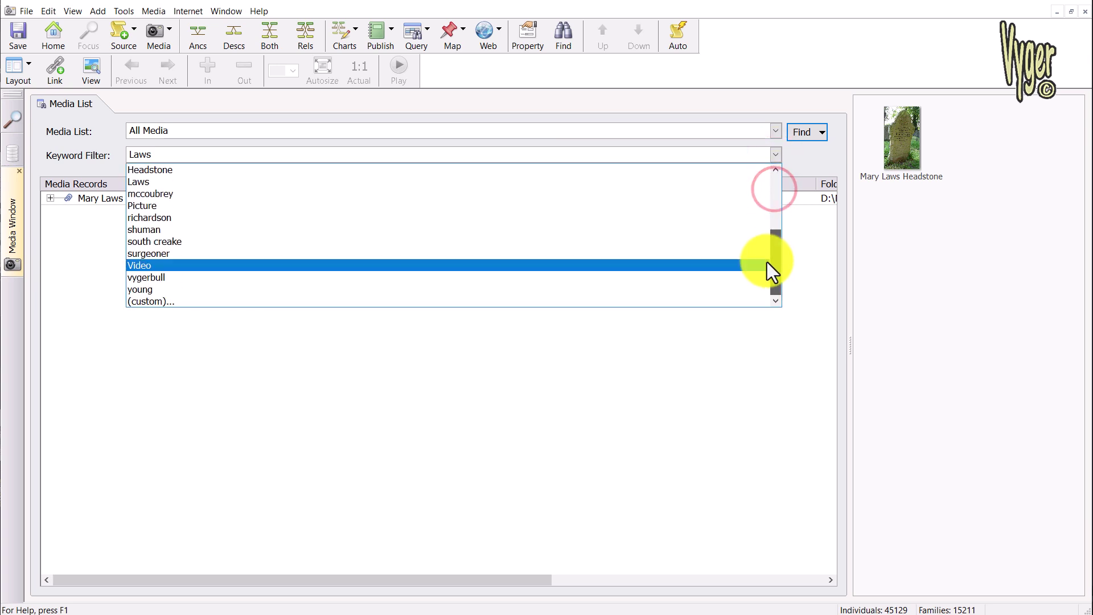
left_click(170, 278)
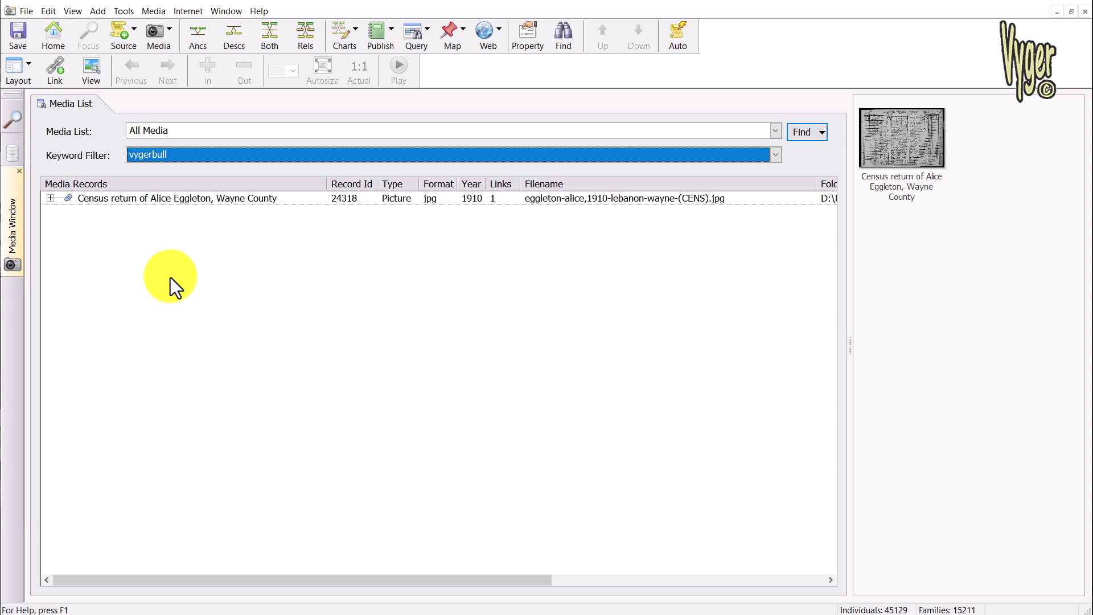
double_click(367, 200)
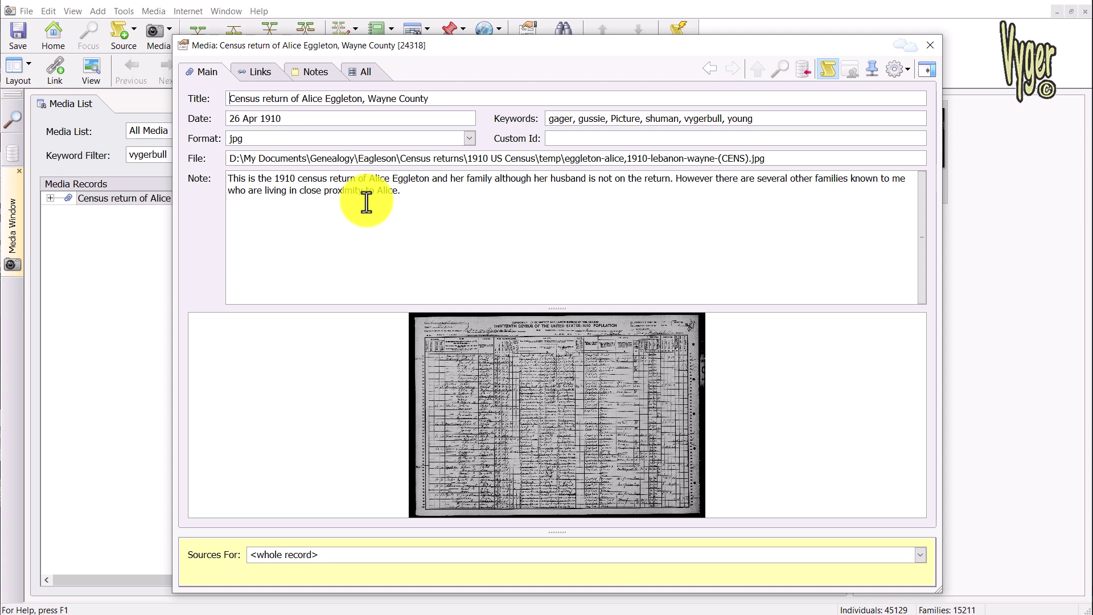
left_click(925, 42)
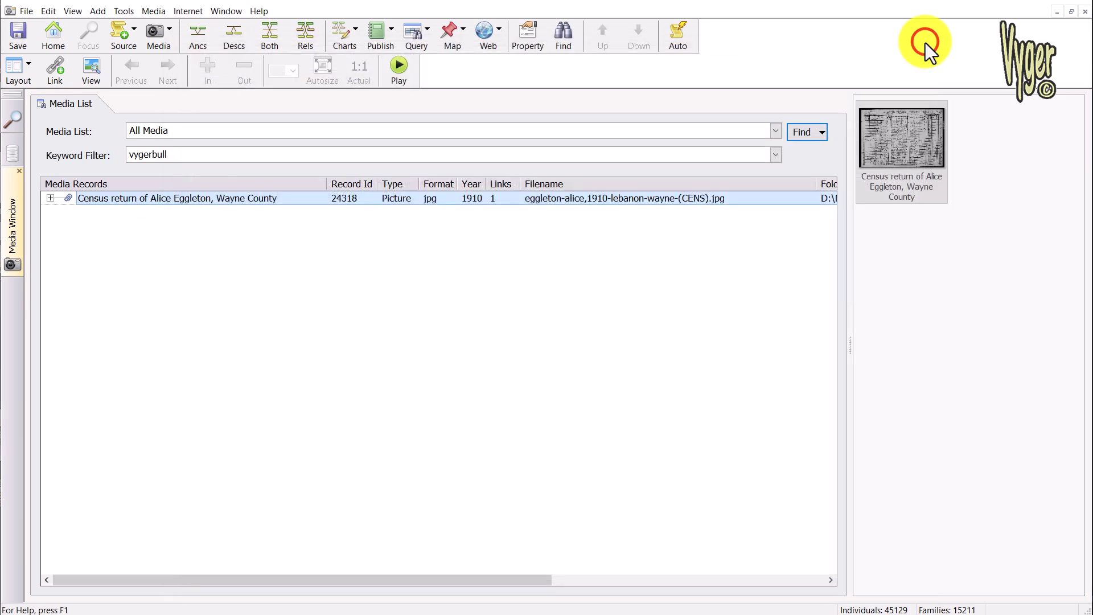
Select media item 4143519_01021 in Family Tree Maker and open the Media menu.
left_click(776, 155)
key("Down")
key("Down")
key("Down")
key("Down")
key("Down")
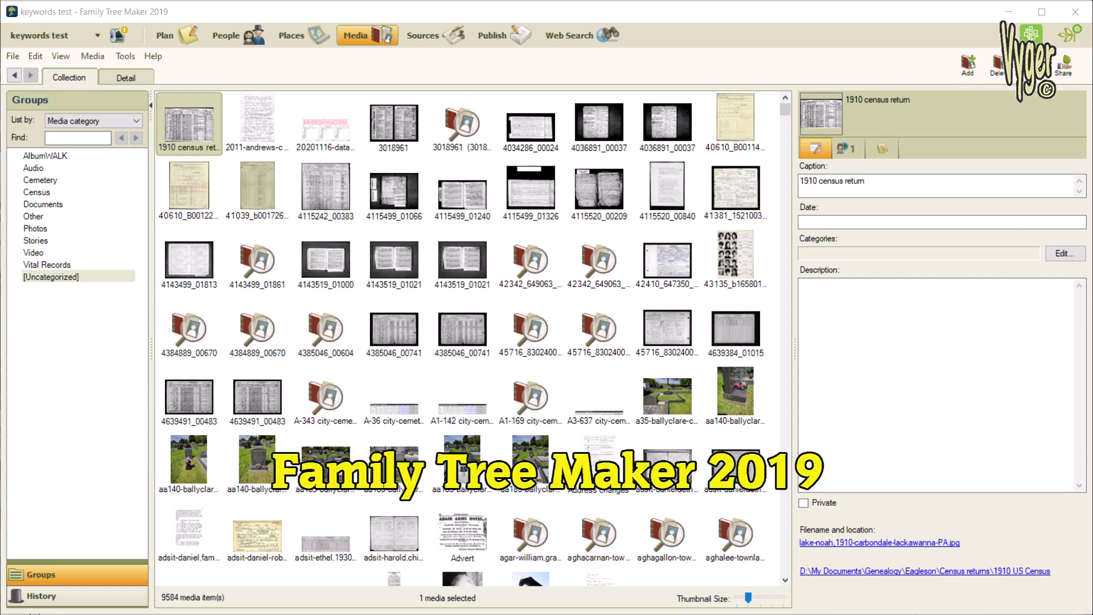
left_click(391, 258)
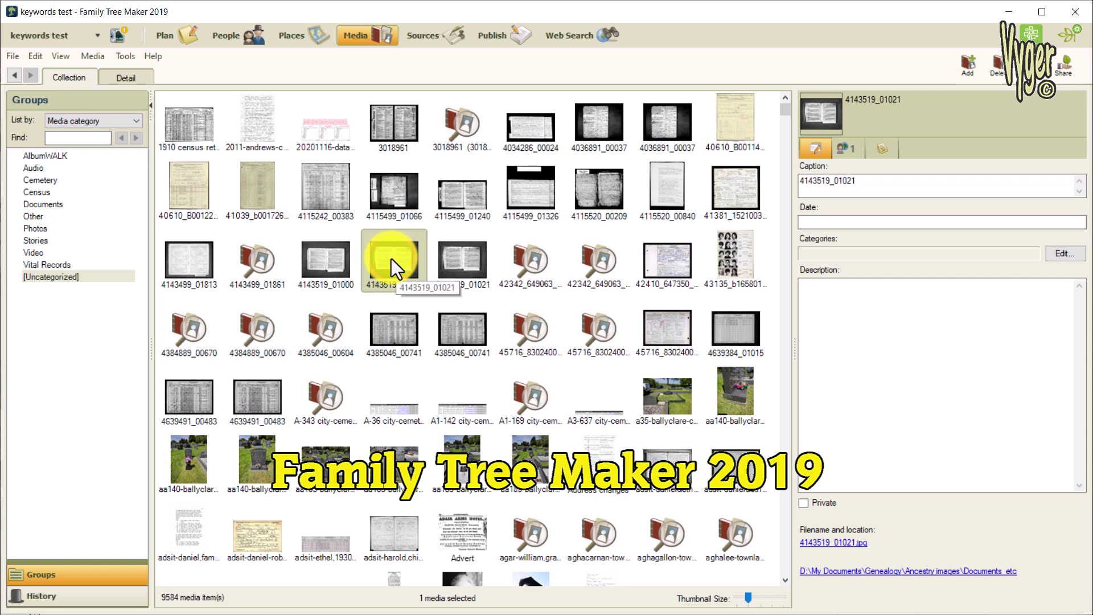
left_click(94, 55)
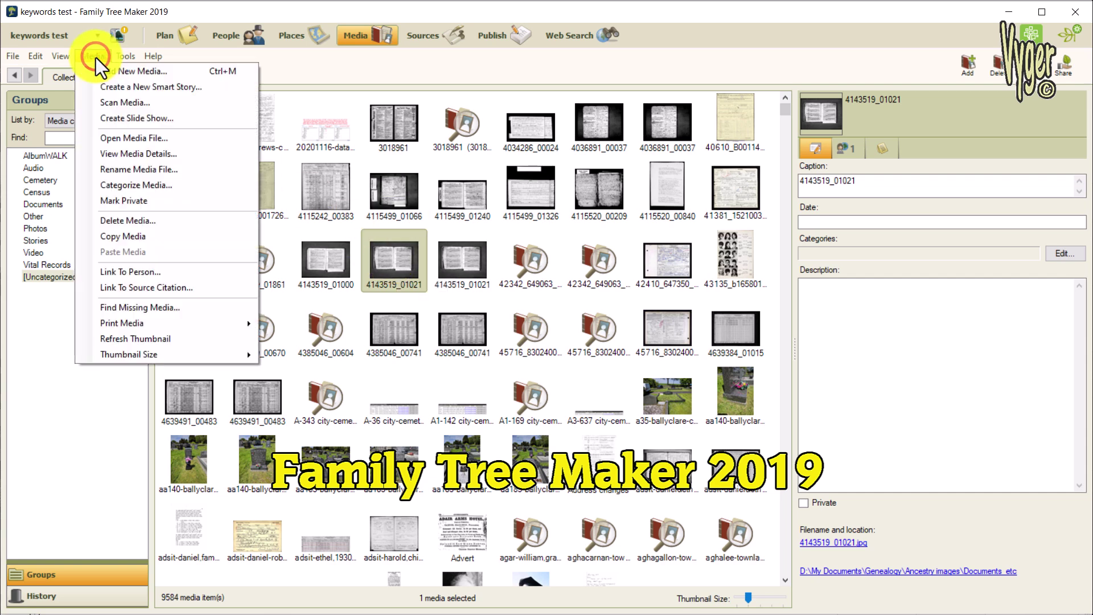
Cancel renaming 4143519_01021 to 'this is a test', then highlight Download from Ancestry.
key("r")
left_click(91, 172)
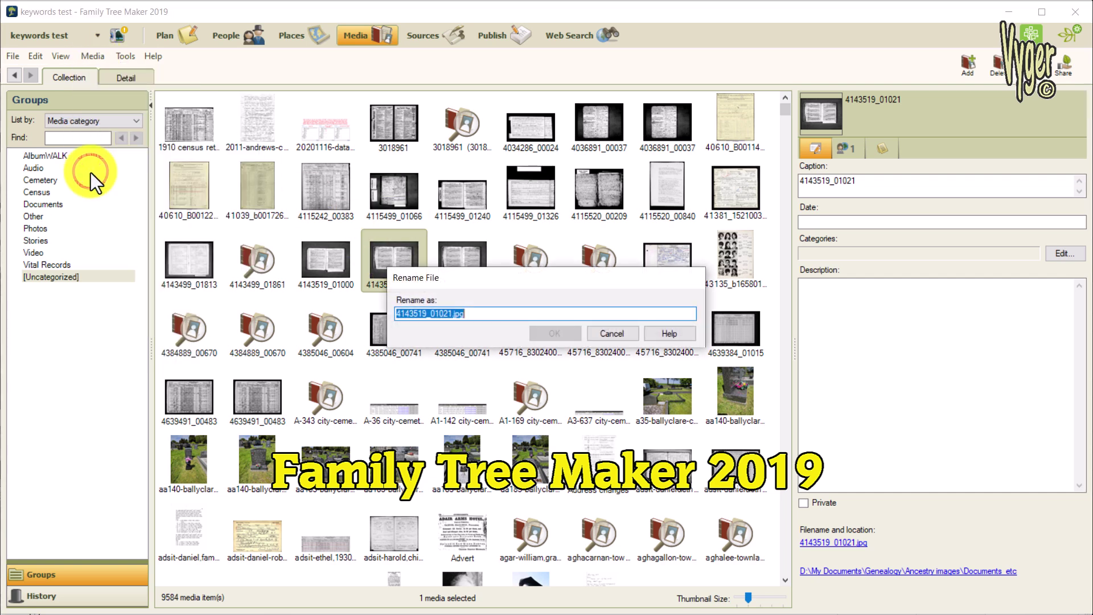
type("this ")
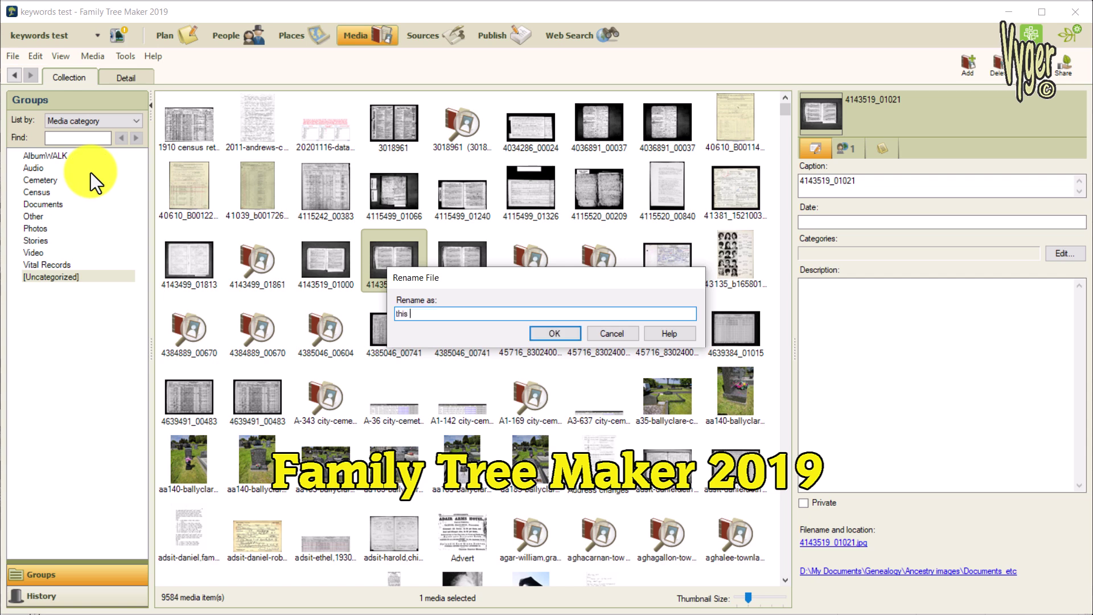
type("is a test")
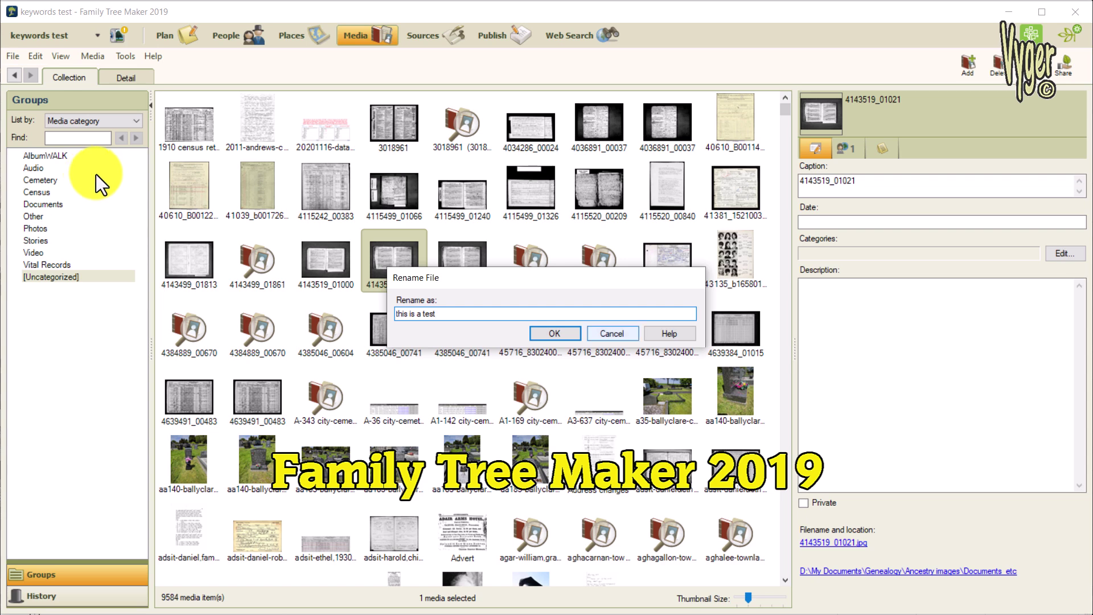
left_click(603, 337)
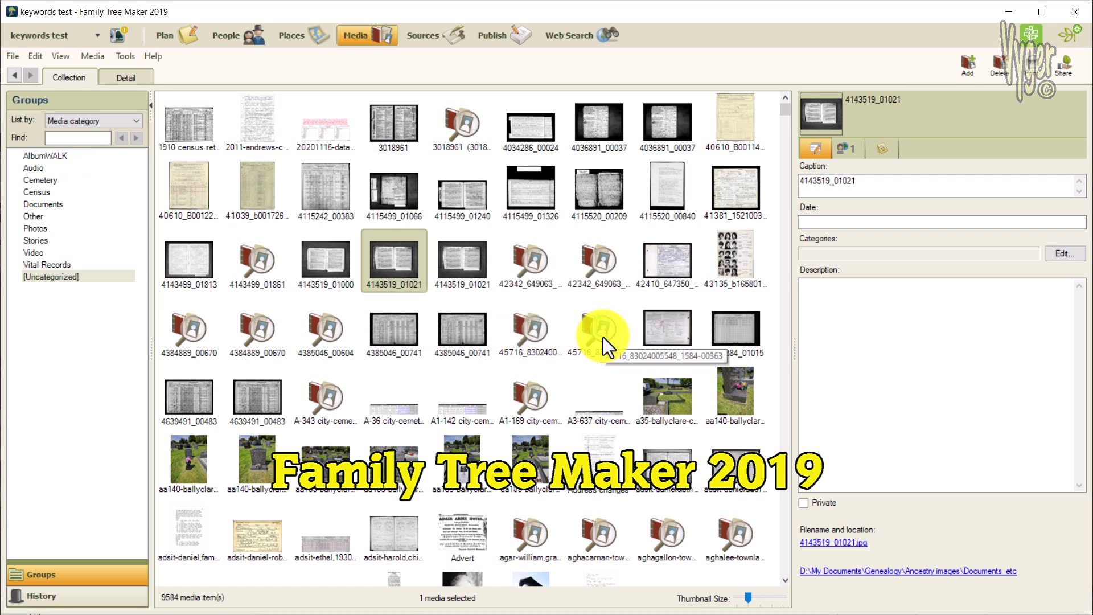
left_click(1074, 28)
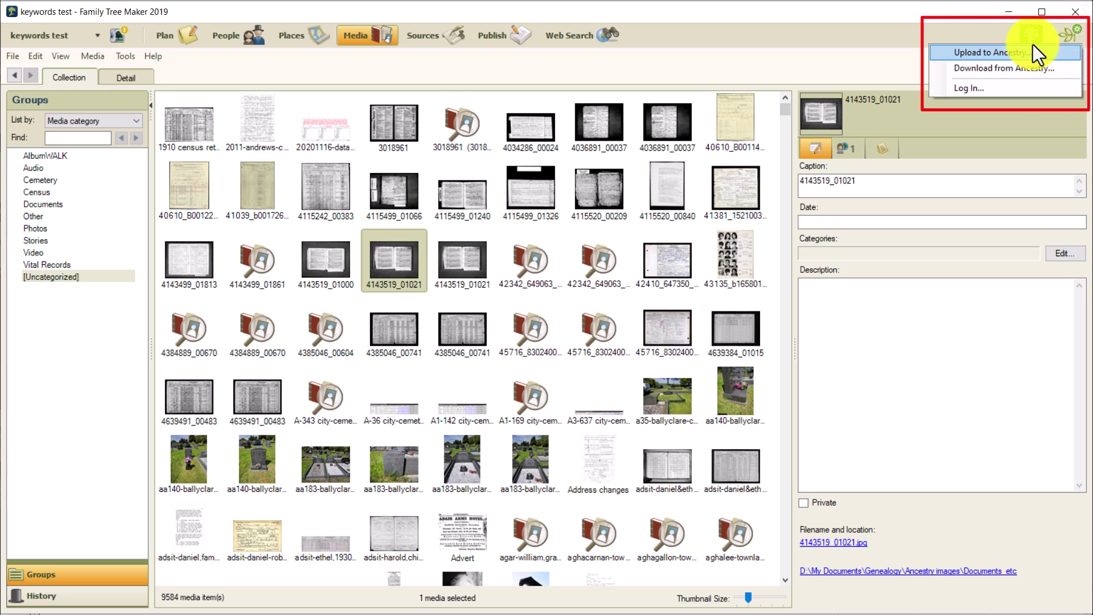
key("Down")
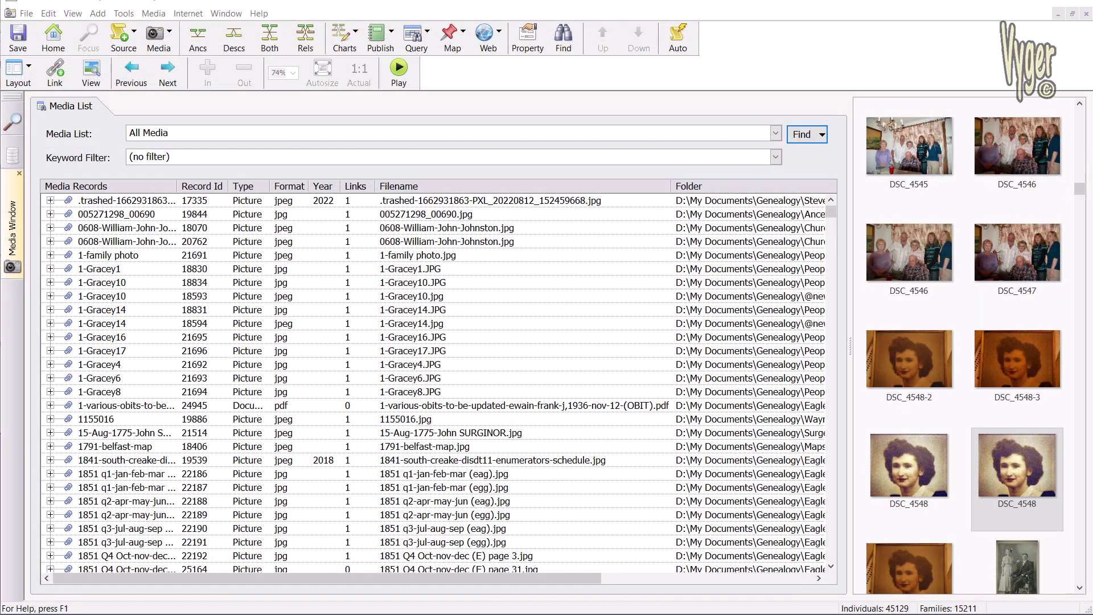
Sort the Media List by Links and run a text search for genealogy\eagleson.
left_click(354, 186)
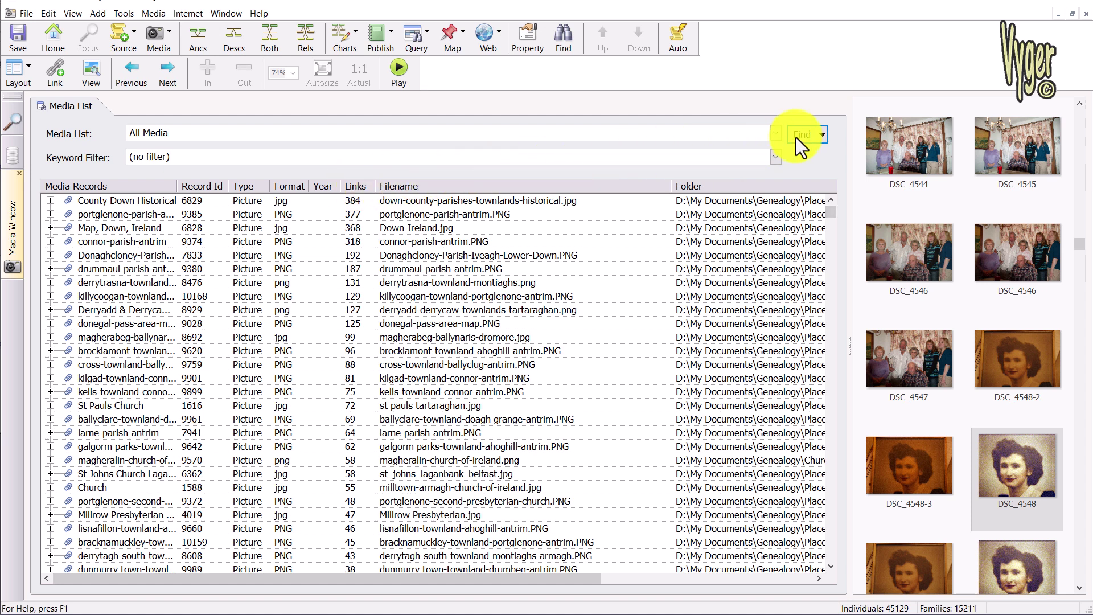
left_click(822, 135)
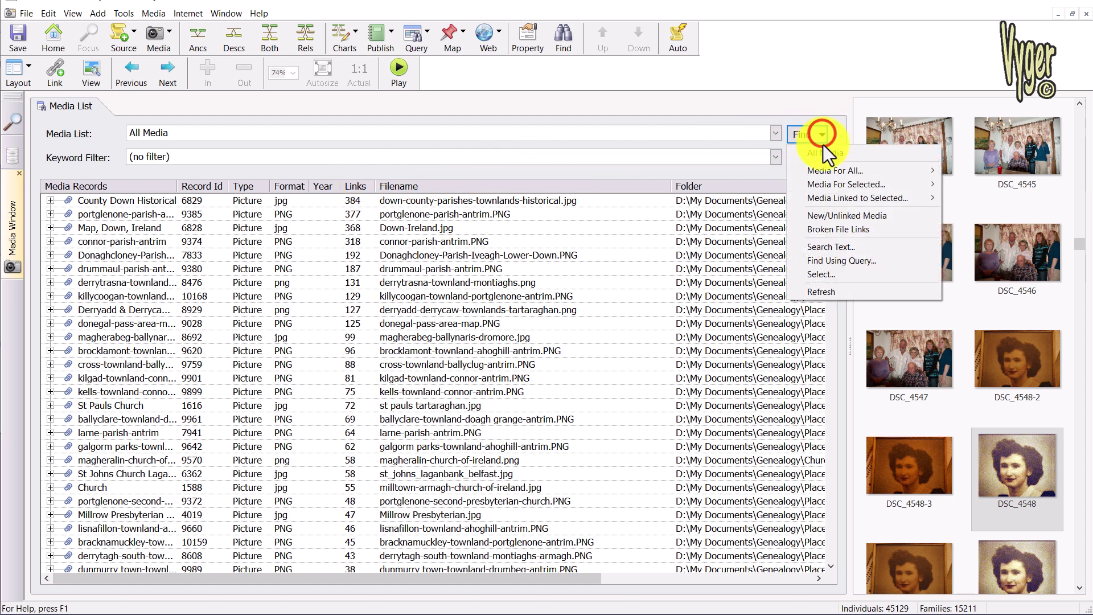
left_click(831, 247)
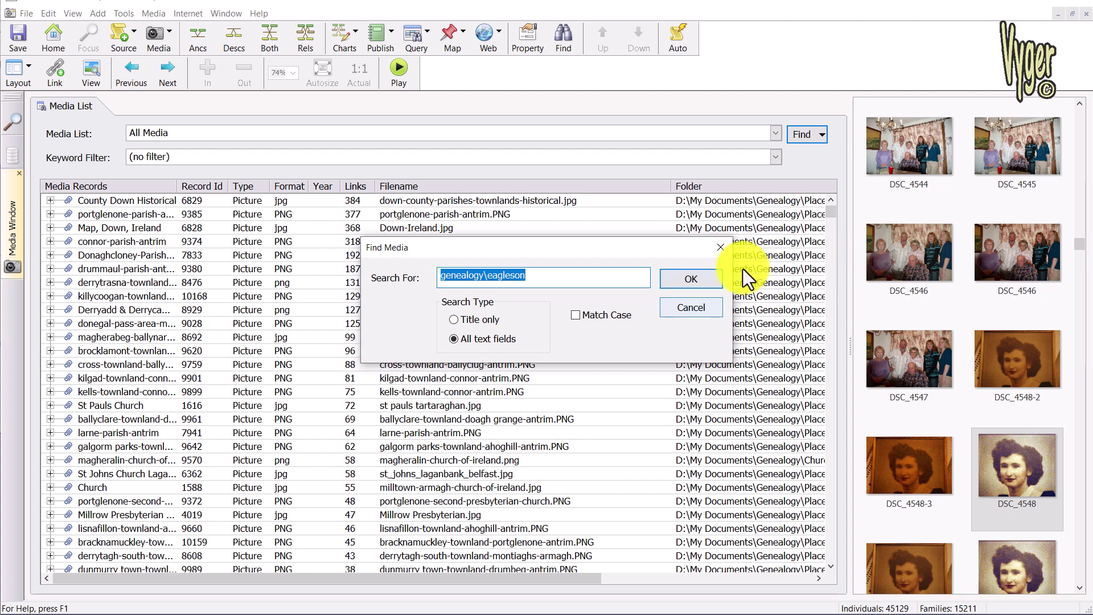
left_click(693, 278)
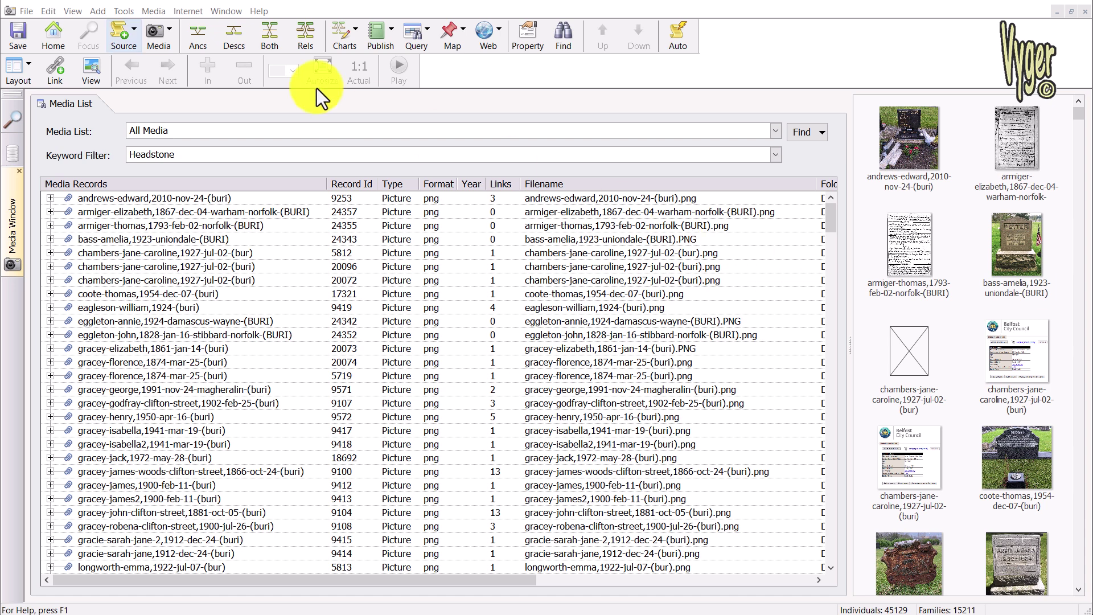
Run the Check For Unlinked Media (FH7) plugin from Tools > Plugins.
left_click(123, 11)
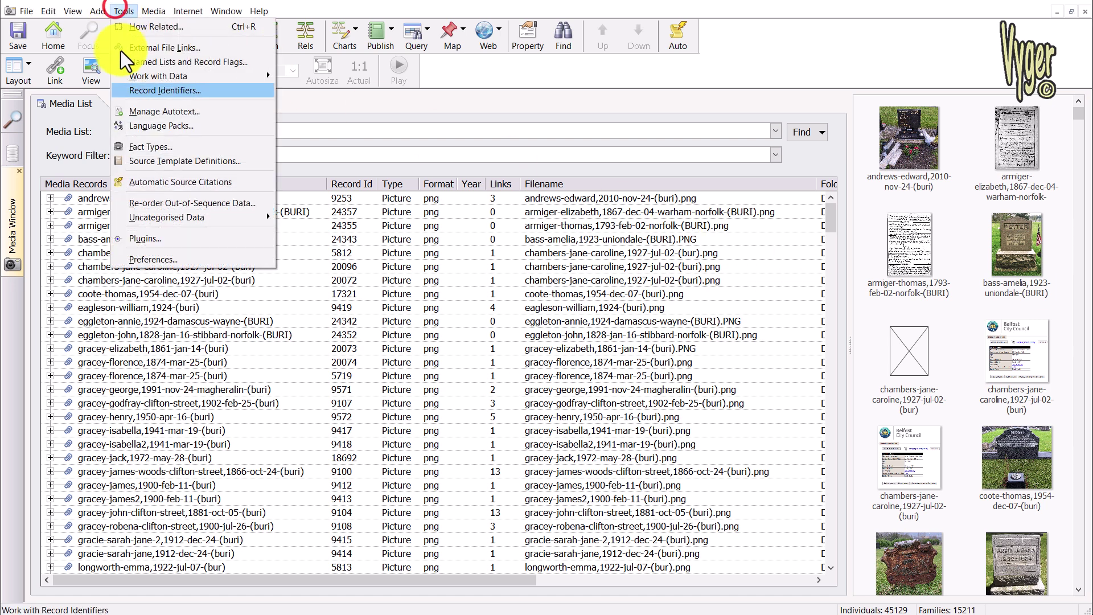
left_click(146, 241)
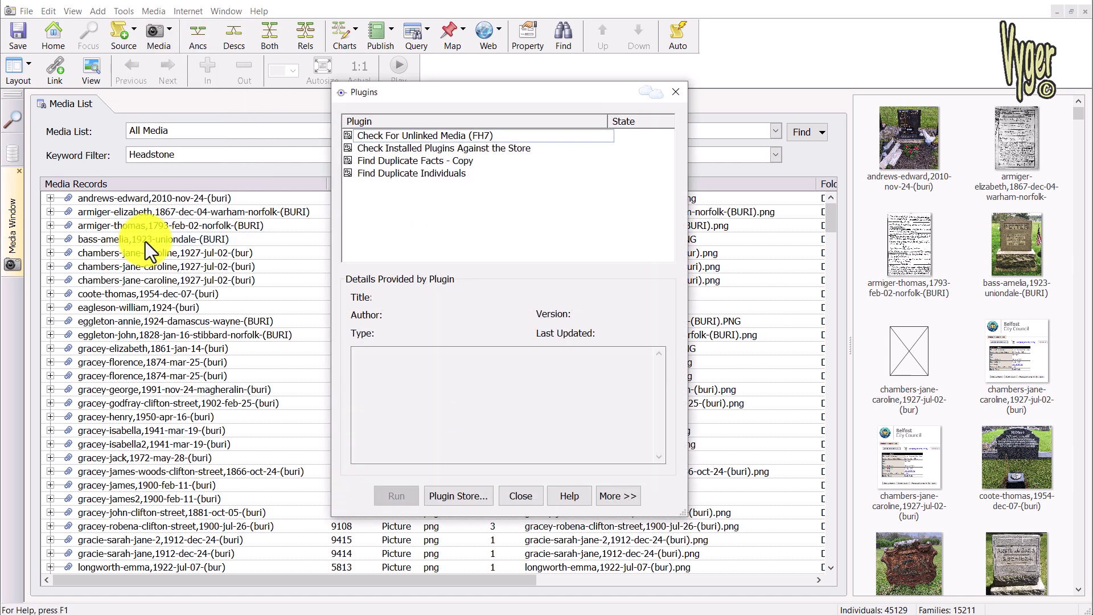
left_click(461, 138)
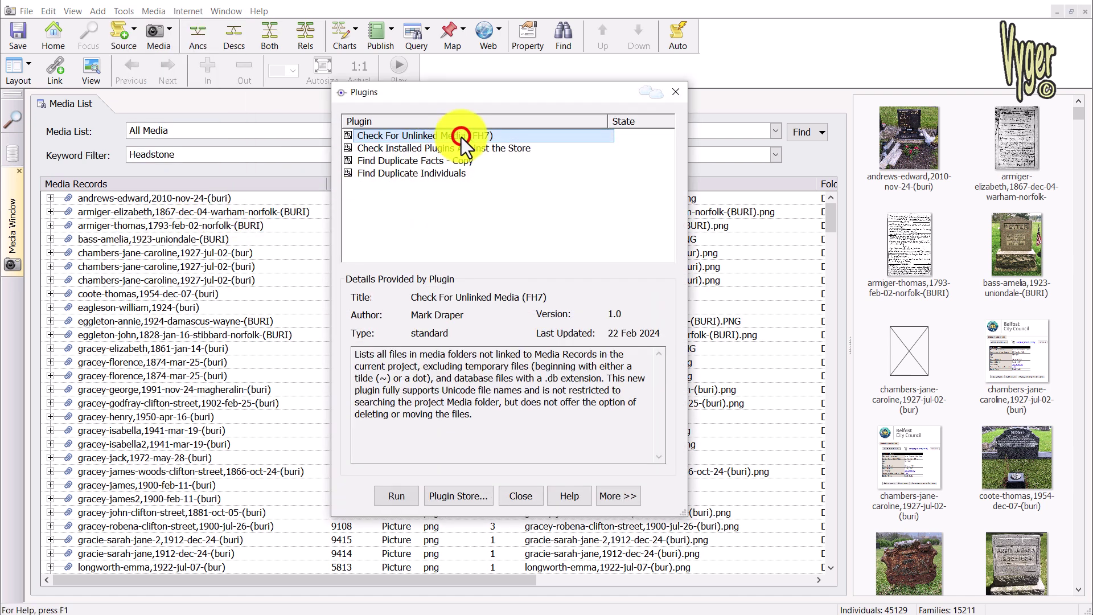
left_click(417, 494)
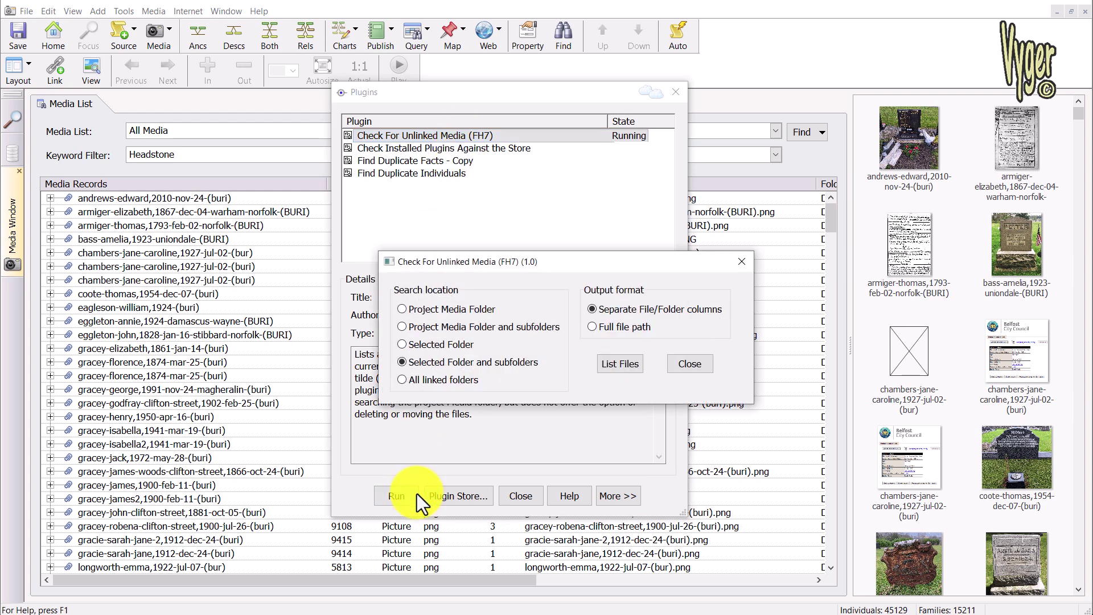
Set the plugin to search the Eagleson folder including its subfolders.
left_click(402, 363)
left_click(616, 360)
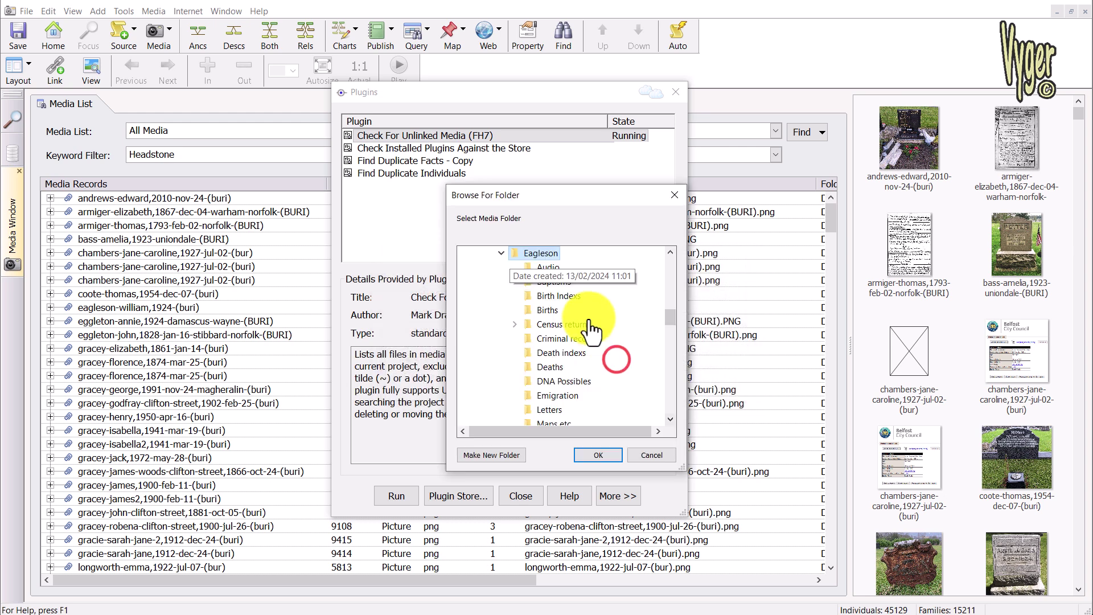
left_click(542, 253)
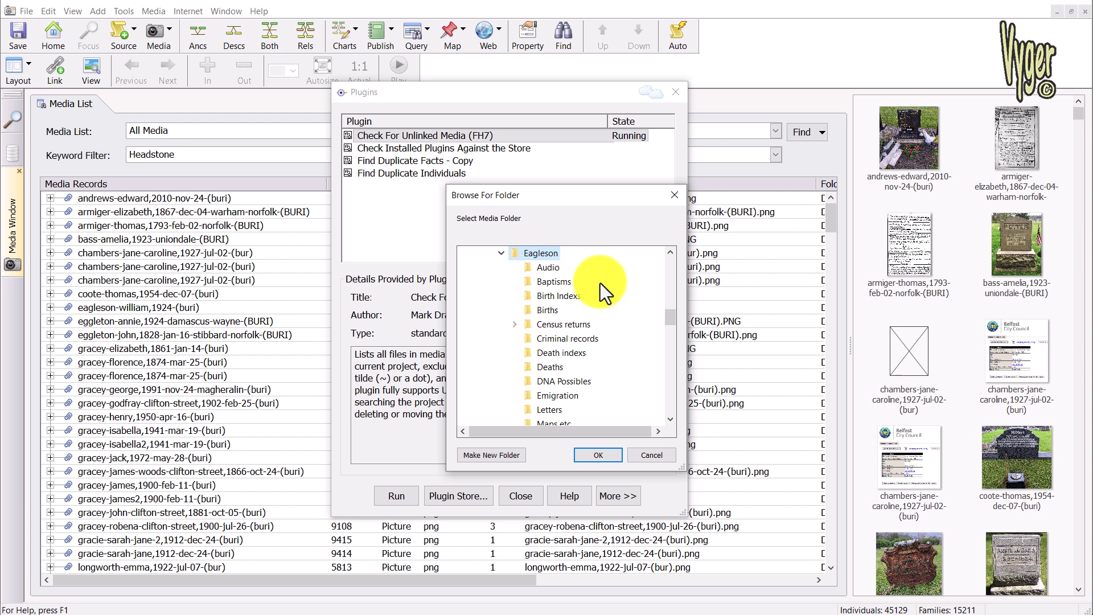
left_click(617, 457)
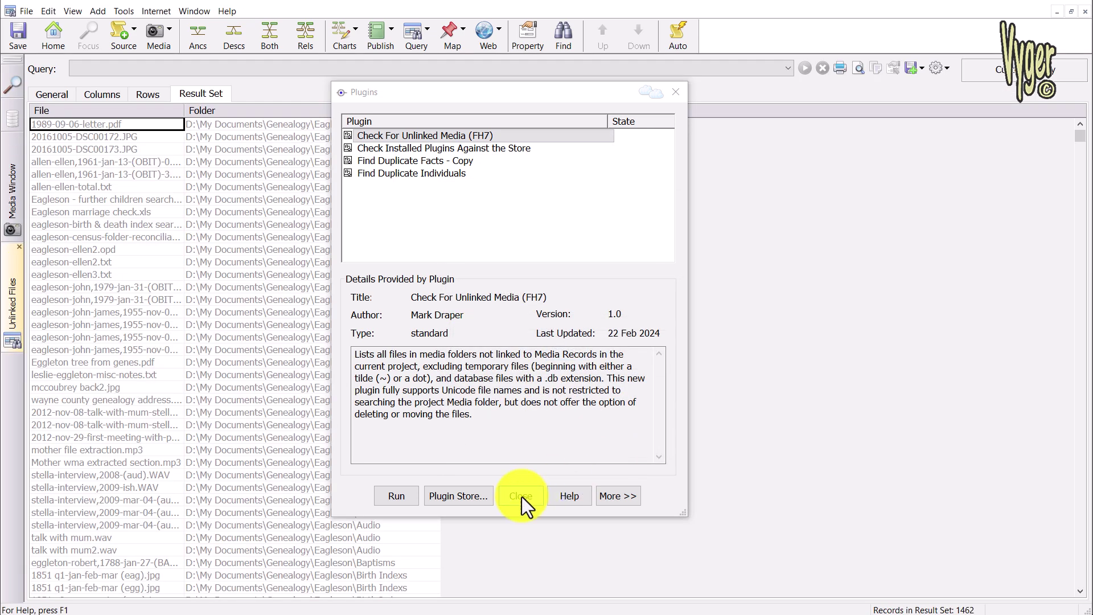
Close Plugins, widen the File column, and select all 1462 unlinked files in the Result Set.
left_click(520, 496)
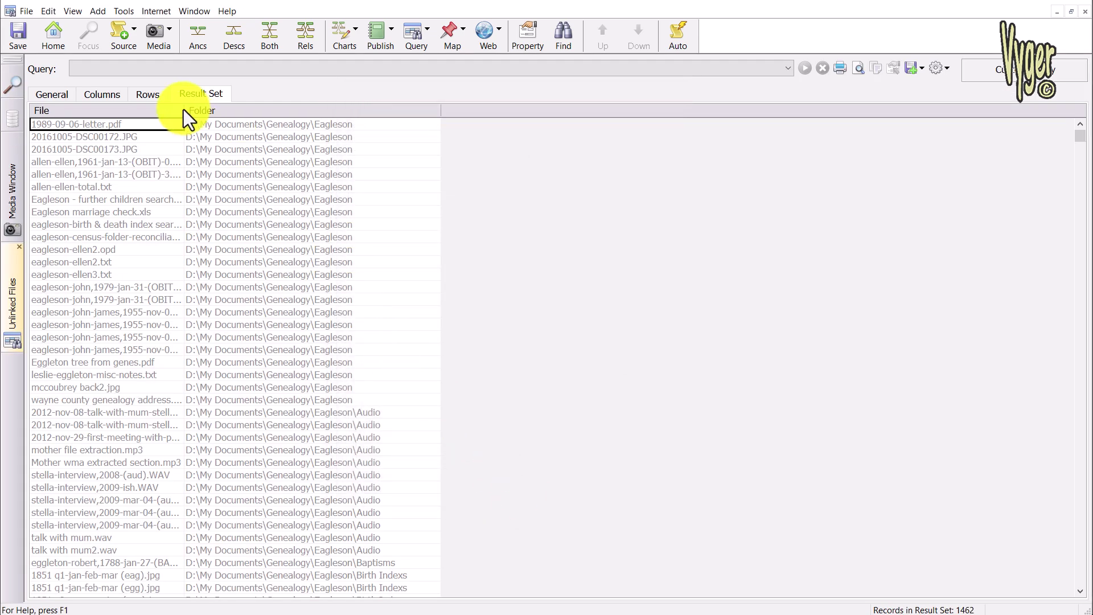
left_click_drag(184, 109, 371, 172)
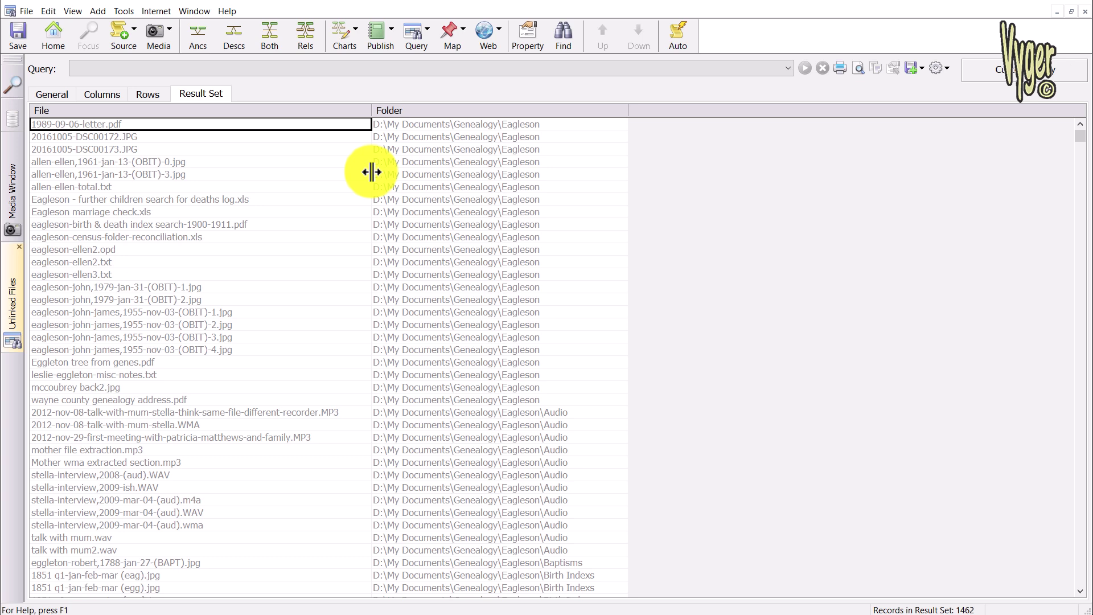
left_click(137, 149)
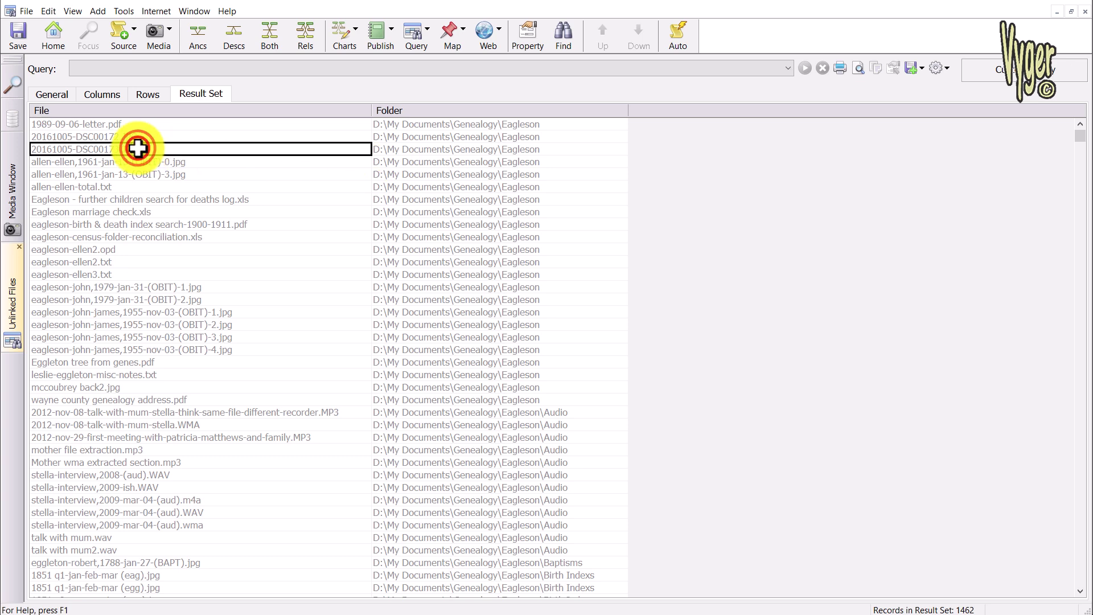
right_click(137, 148)
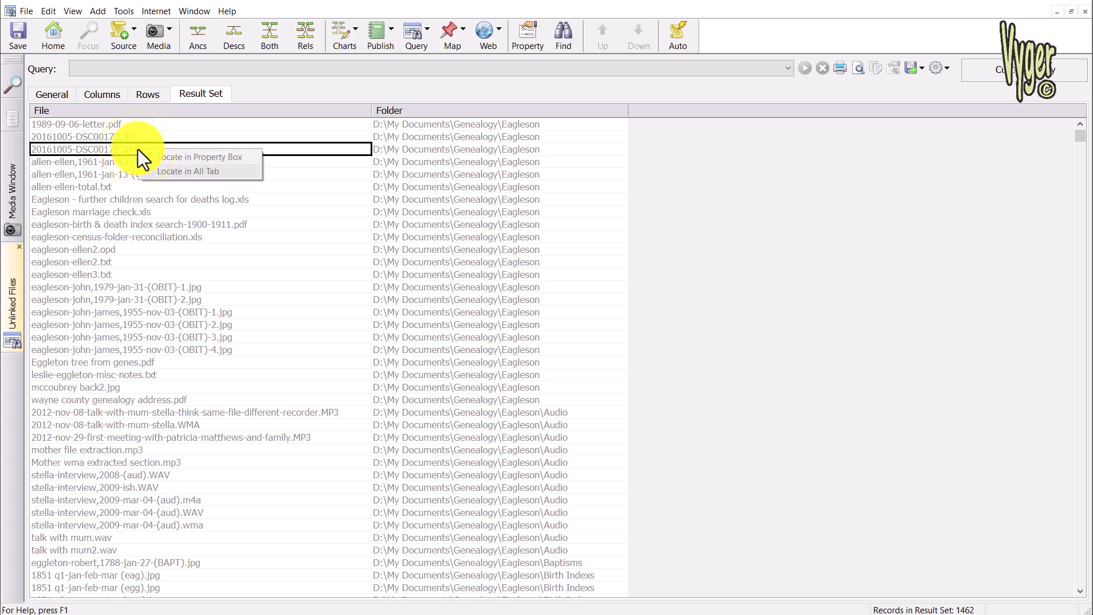
left_click(125, 148)
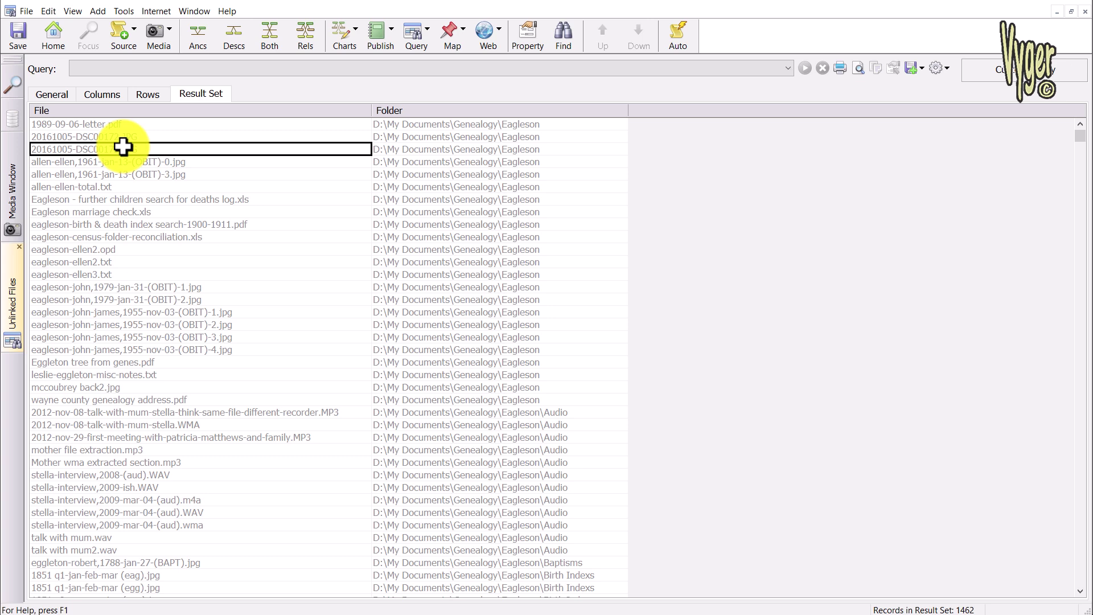
key("ctrl+a")
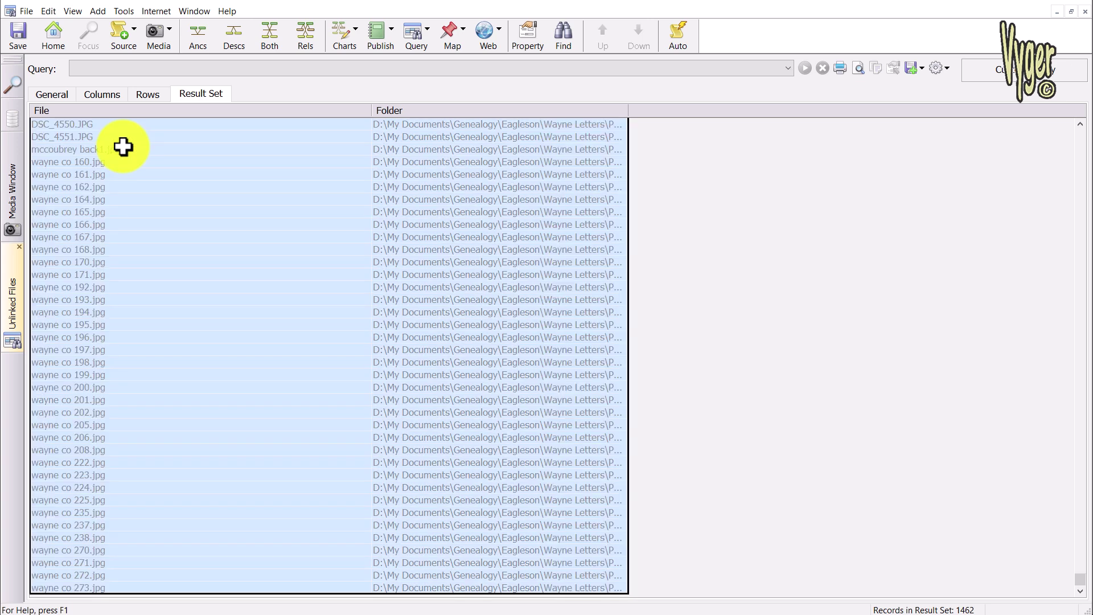
Paste the file names and folders into cell A1 in Excel and widen column A.
left_click(405, 595)
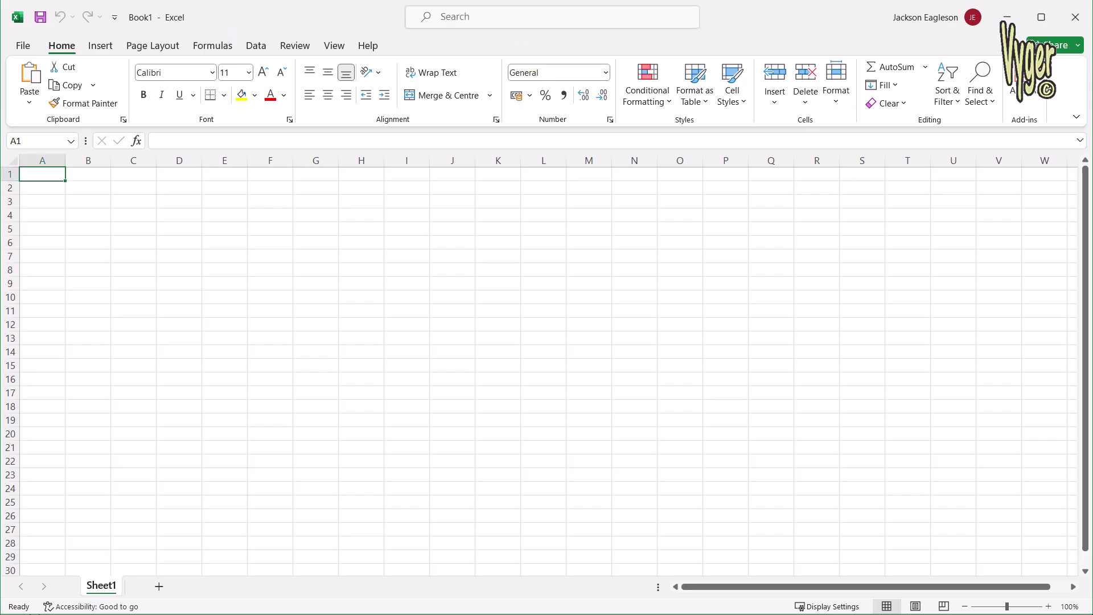
key("ctrl+v")
left_click_drag(65, 160, 735, 195)
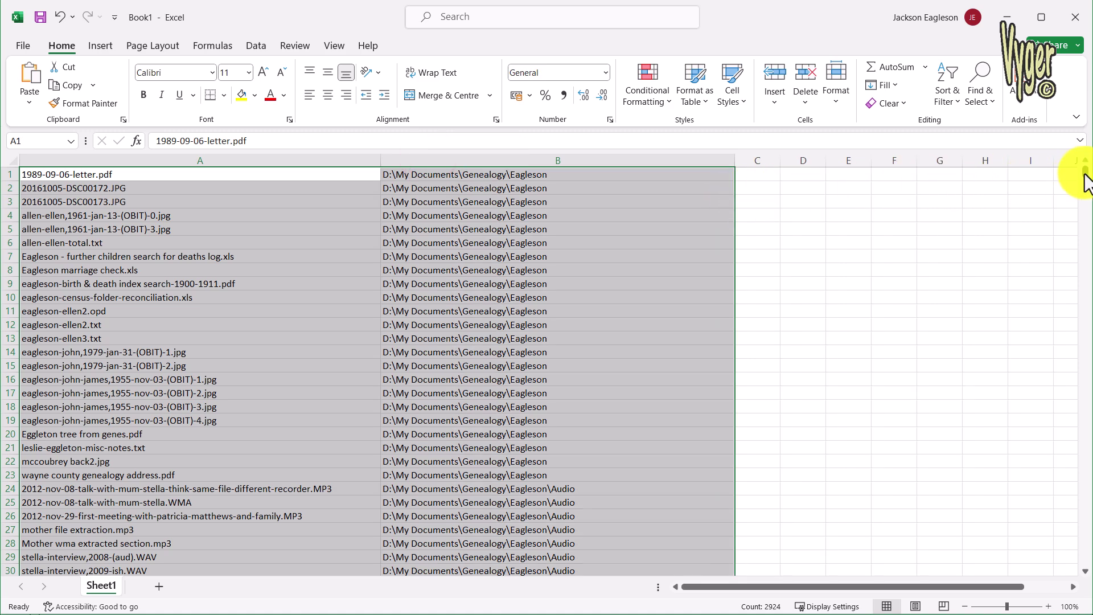
mouse_move(1085, 172)
left_mouse_down()
mouse_move(1085, 325)
mouse_move(1082, 191)
left_mouse_up()
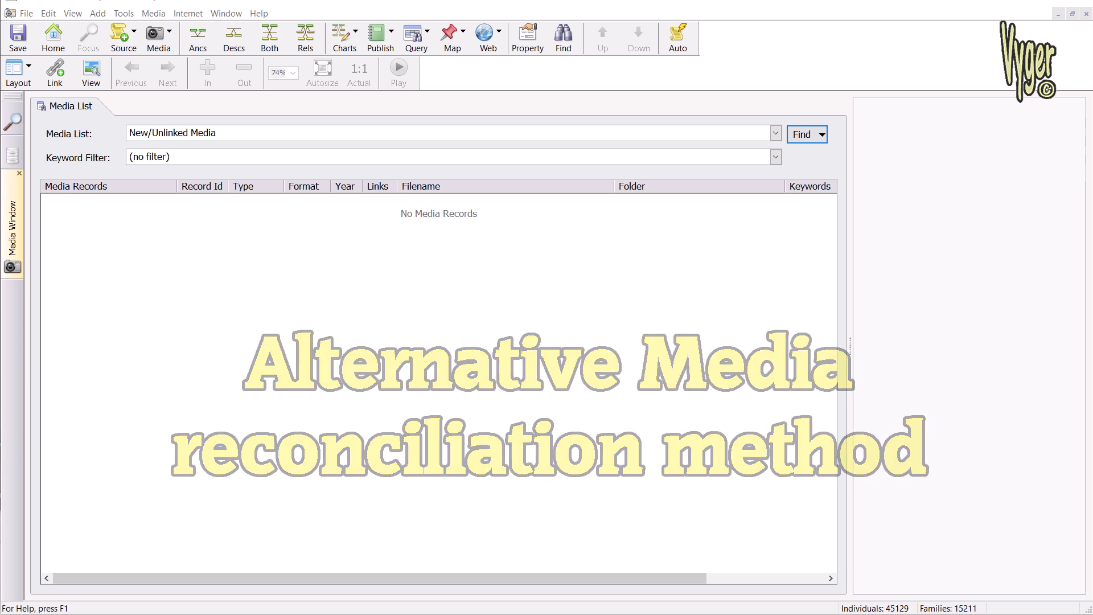
Show the New/Unlinked Media list and search the Eagleson folder for kind:NOT folder.
left_click(791, 138)
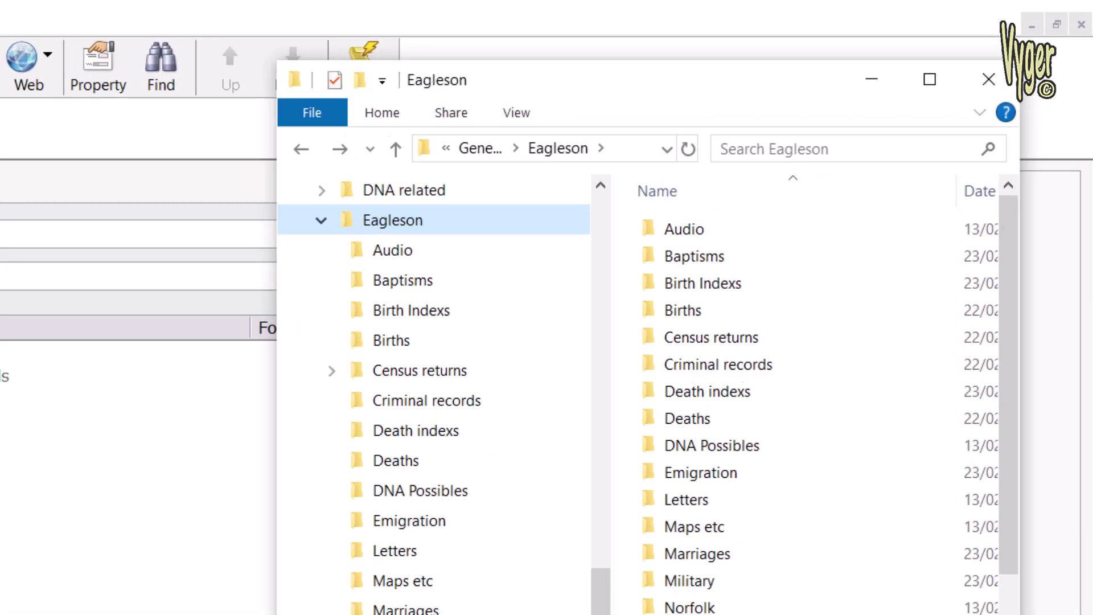
left_click(922, 86)
type("kind:NOT")
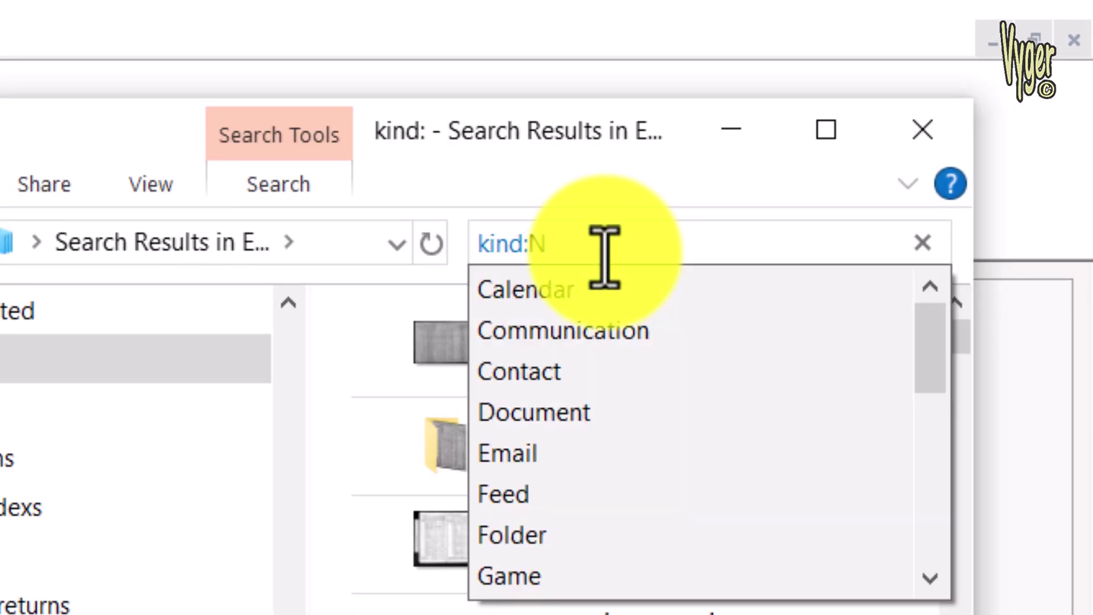
type(" folder")
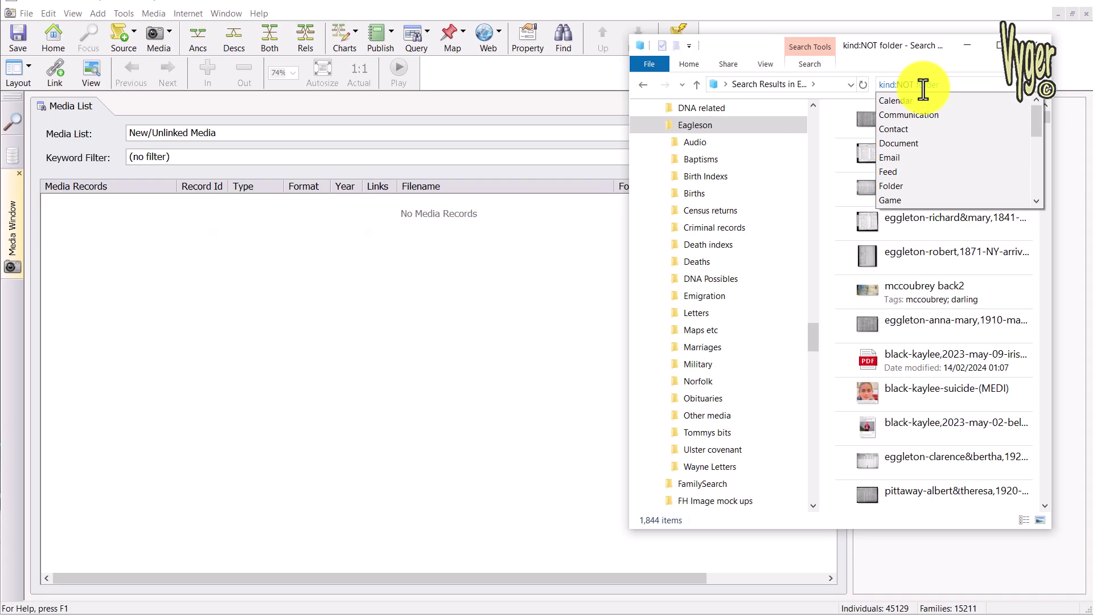
mouse_move(1046, 108)
left_mouse_down()
mouse_move(1059, 343)
mouse_move(1050, 502)
mouse_move(1061, 234)
mouse_move(1050, 122)
mouse_move(1063, 106)
left_mouse_up()
Select all 1,844 results and drop them onto Family Historian's media list.
key("ctrl+a")
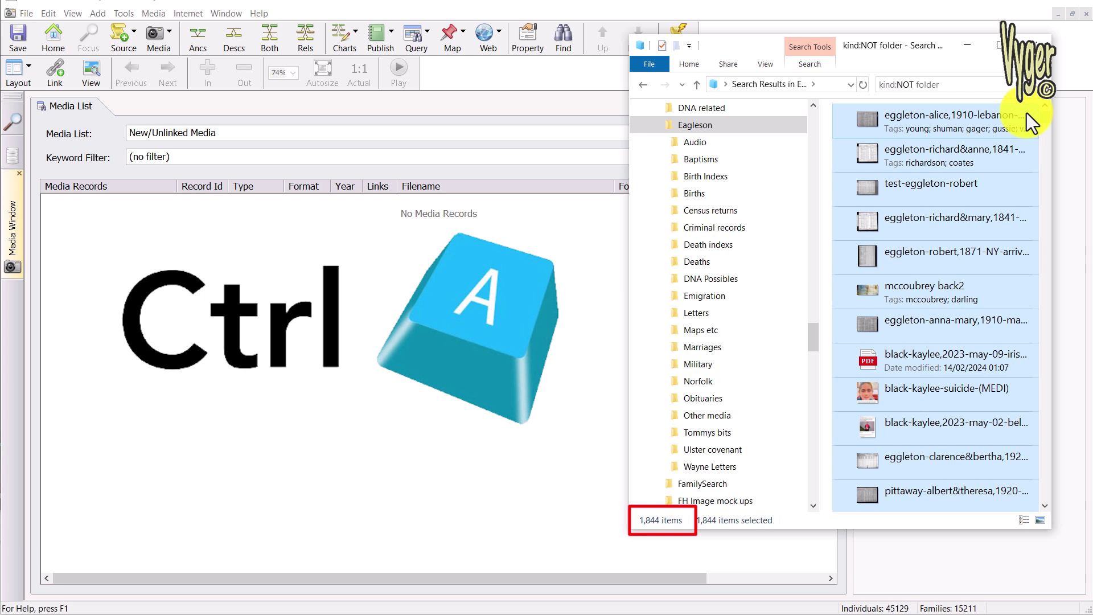
left_click_drag(1027, 113, 450, 367)
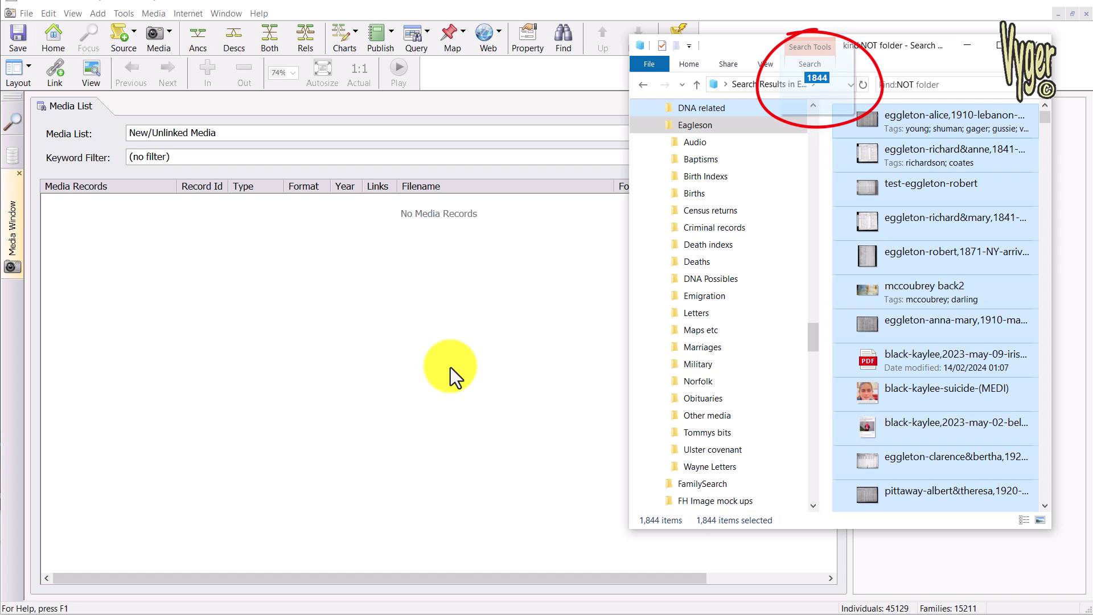
left_click_drag(449, 367, 449, 368)
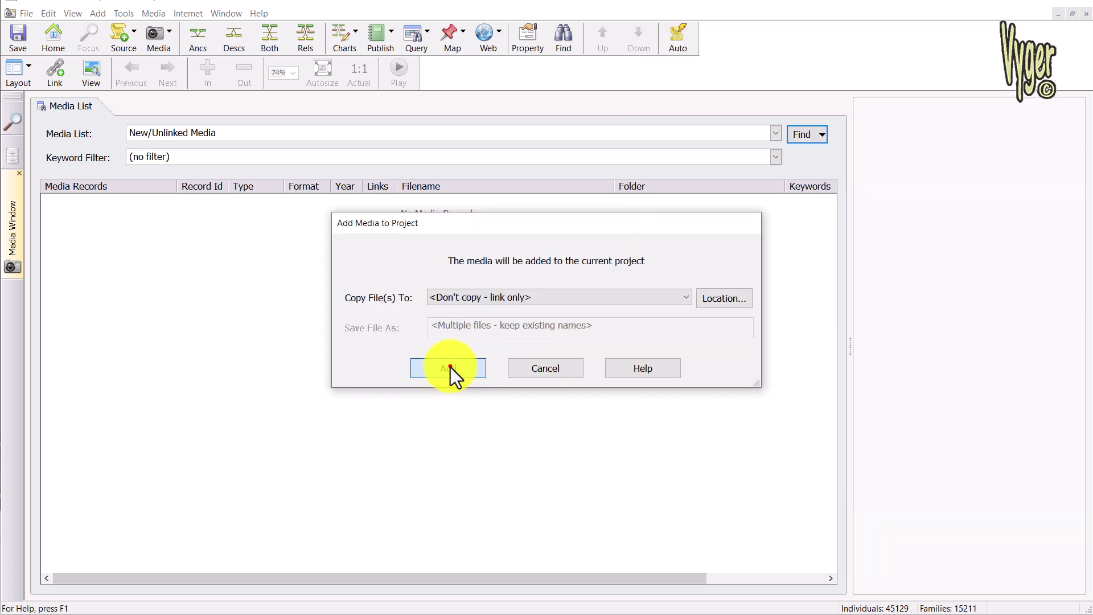
Confirm adding the dropped files with 'Don't copy - link only'.
left_click(450, 367)
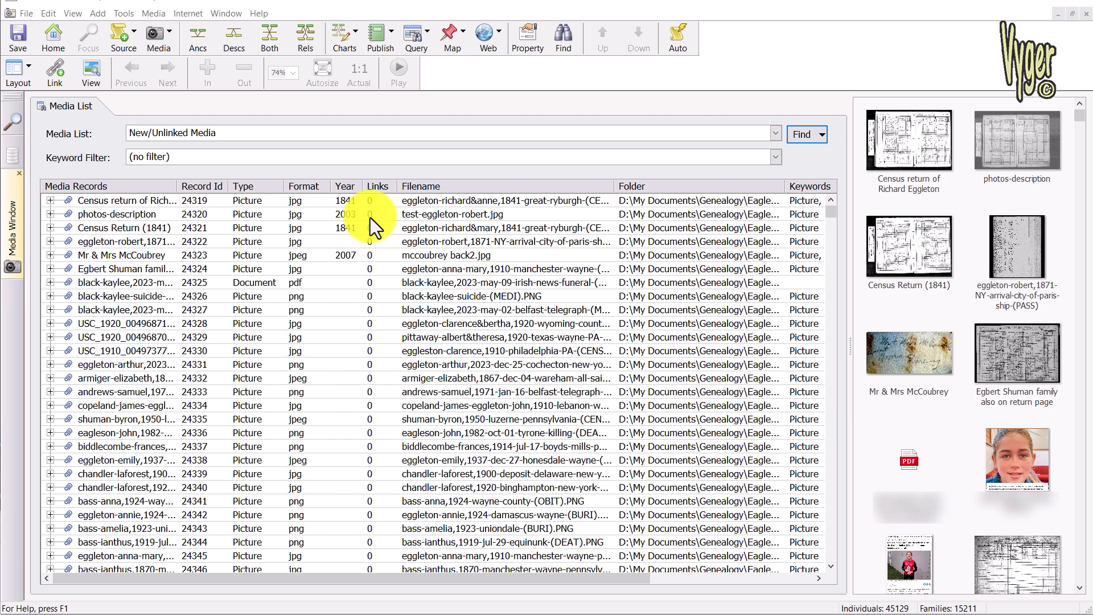
mouse_move(830, 213)
left_mouse_down()
mouse_move(839, 565)
mouse_move(845, 200)
left_mouse_up()
Show All Media and search all text fields for genealogy\eagleson.
left_click(228, 133)
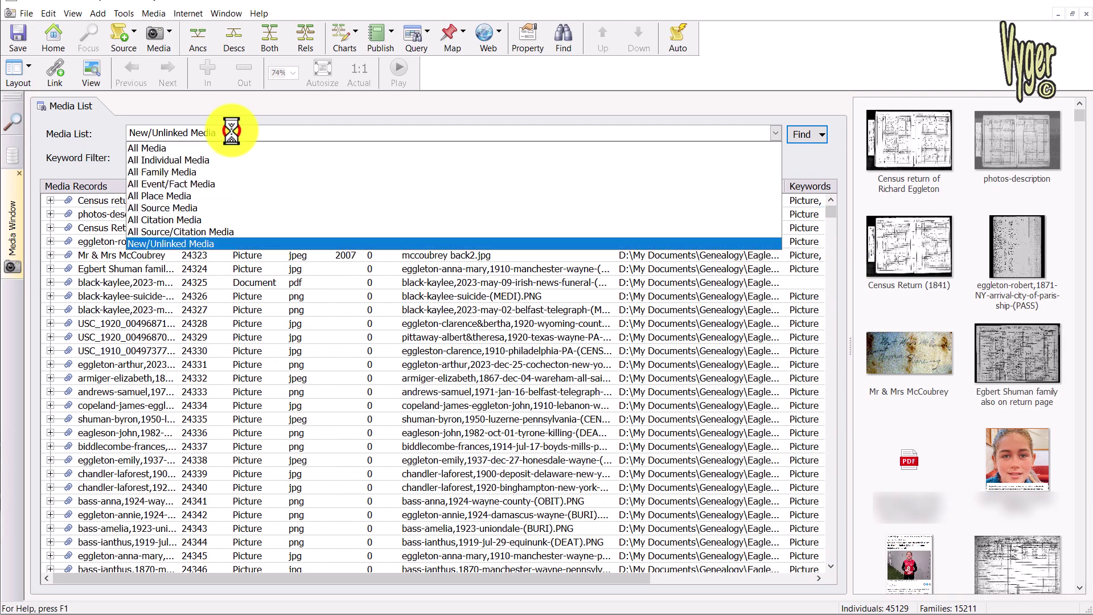
left_click(209, 148)
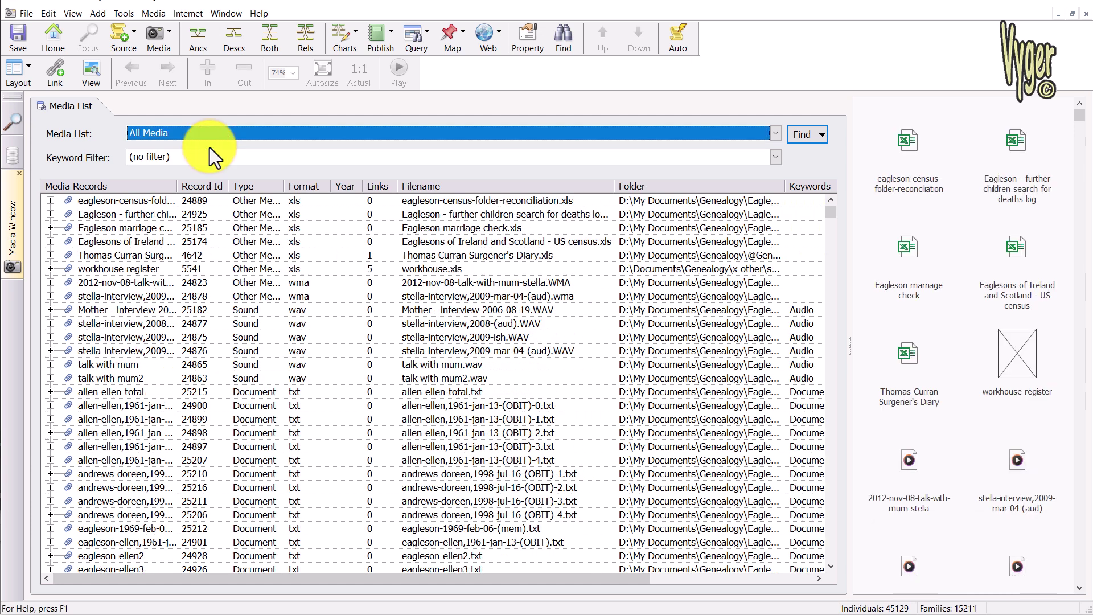
left_click(822, 135)
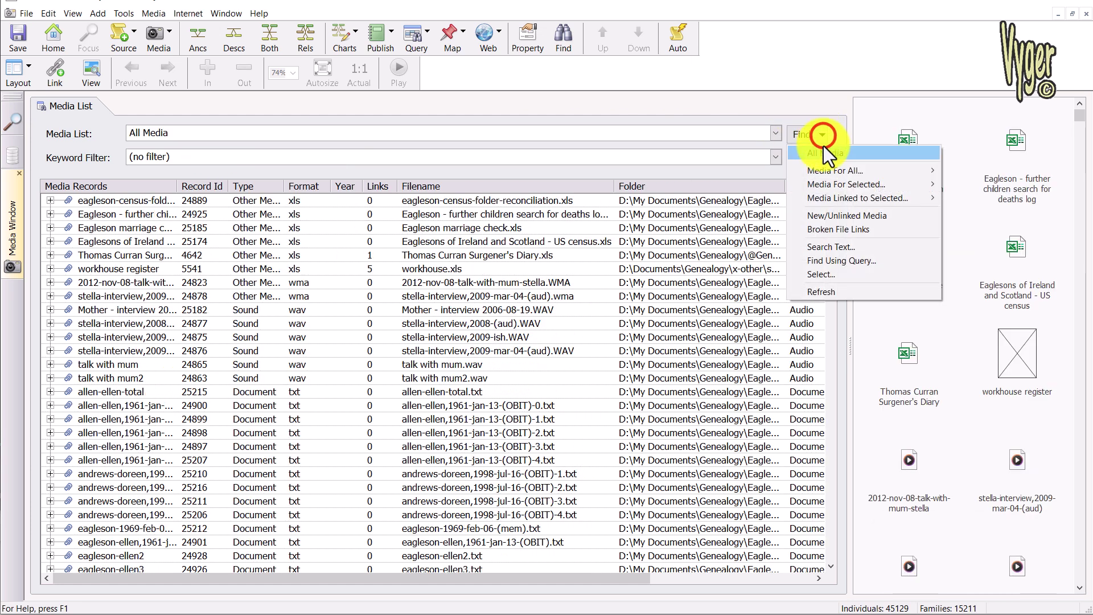
left_click(825, 249)
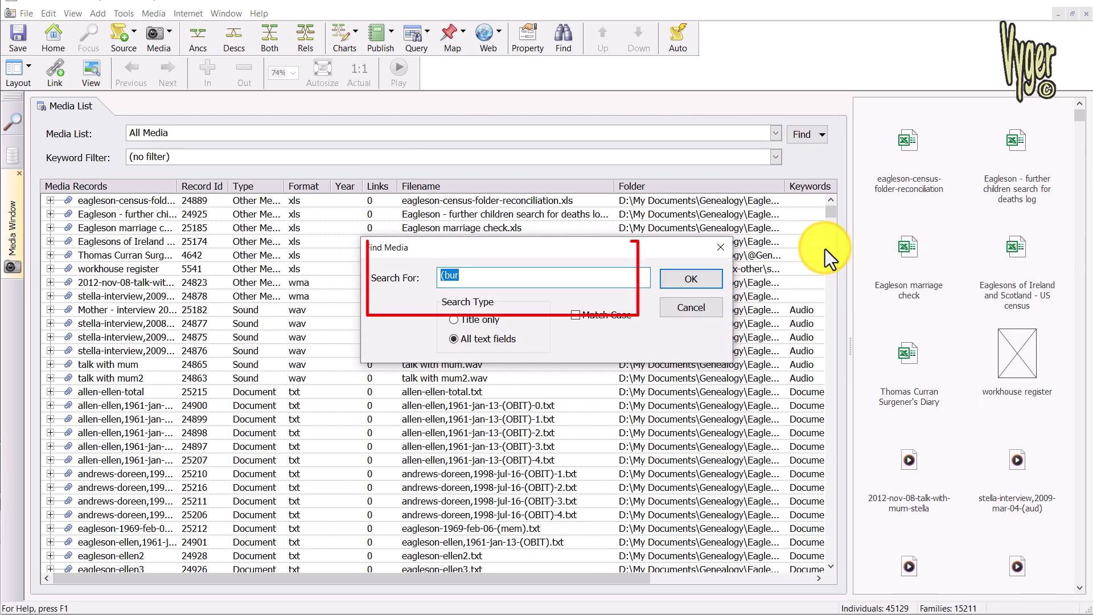
type("gene")
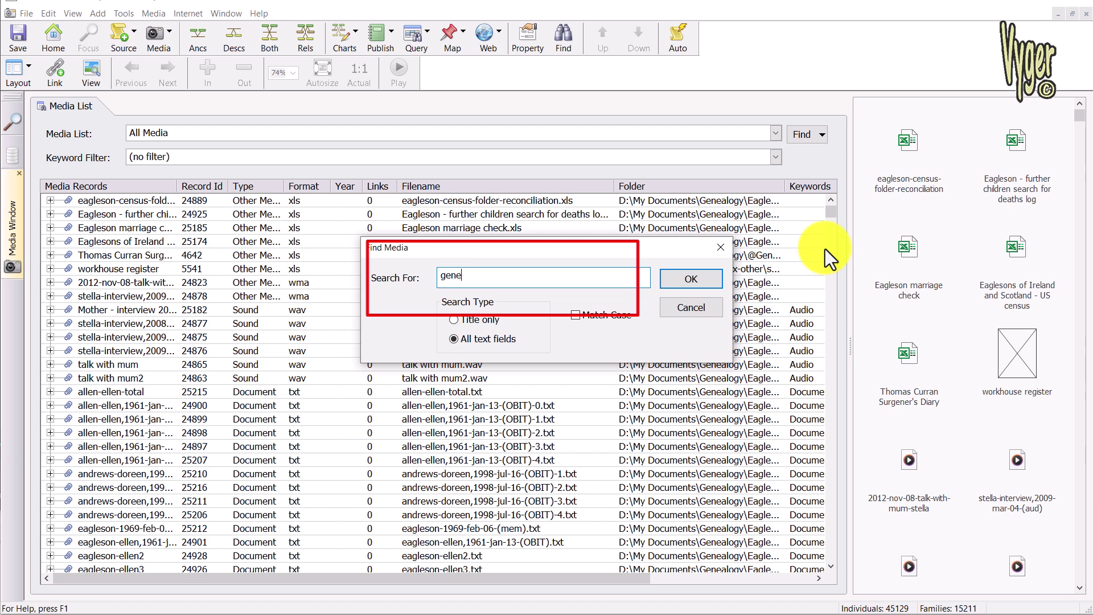
type("alogy\\eagleson")
left_click(695, 278)
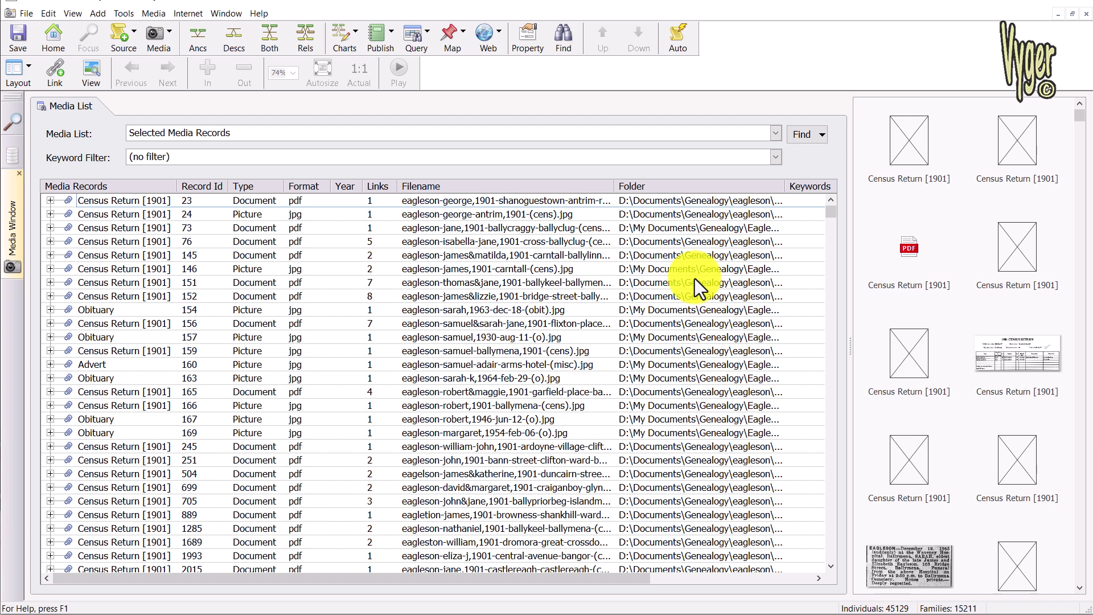
Select a Census Return [1901] record, then the Id 24 record, and scroll the results.
left_click(372, 293)
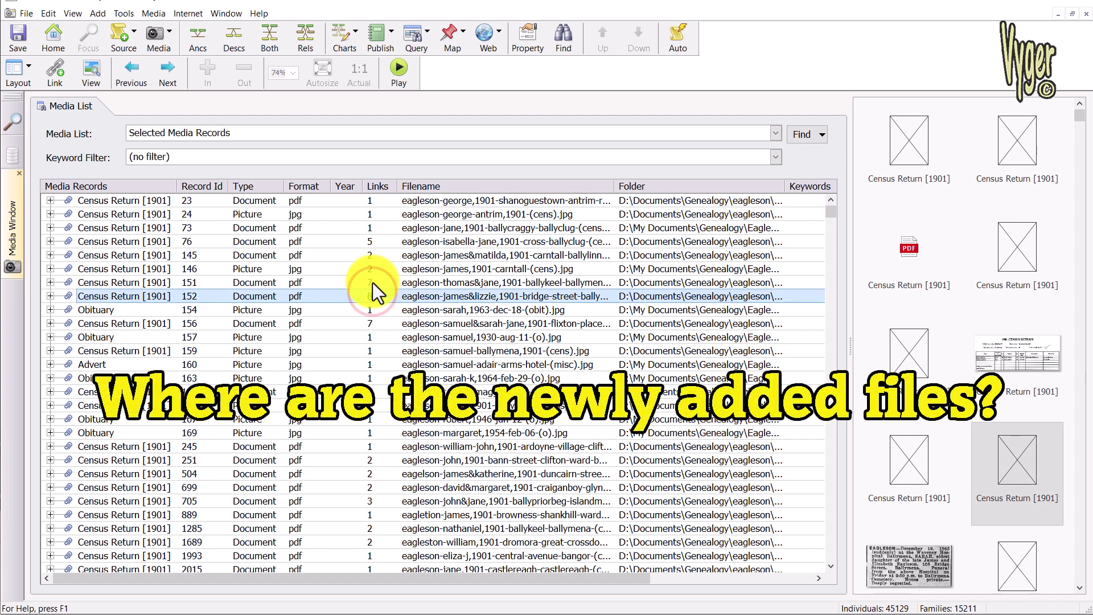
left_click(375, 213)
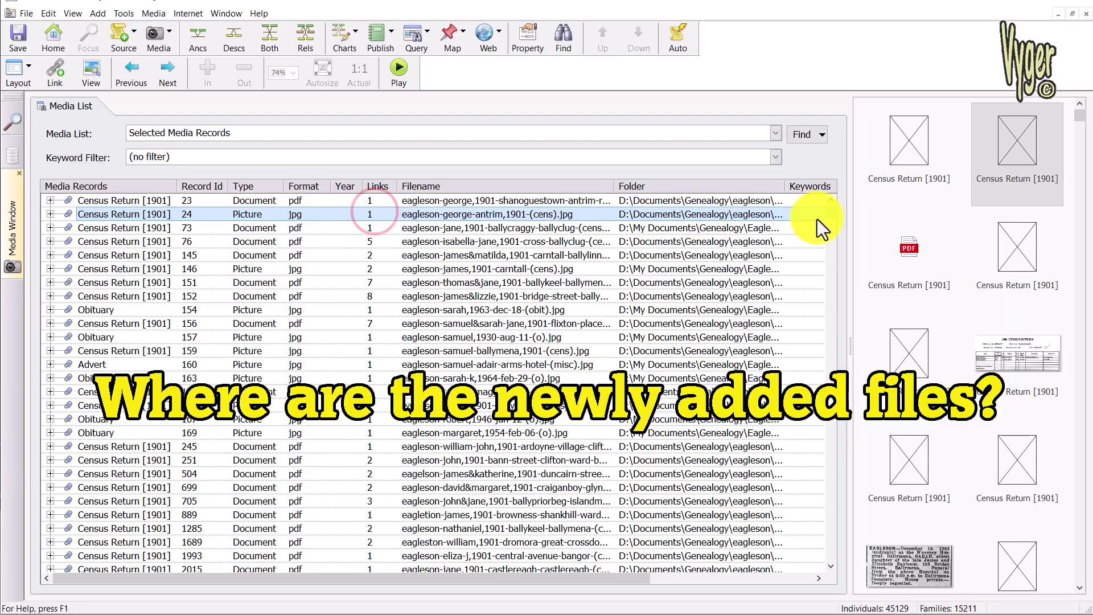
left_click(833, 218)
left_click_drag(833, 219, 842, 424)
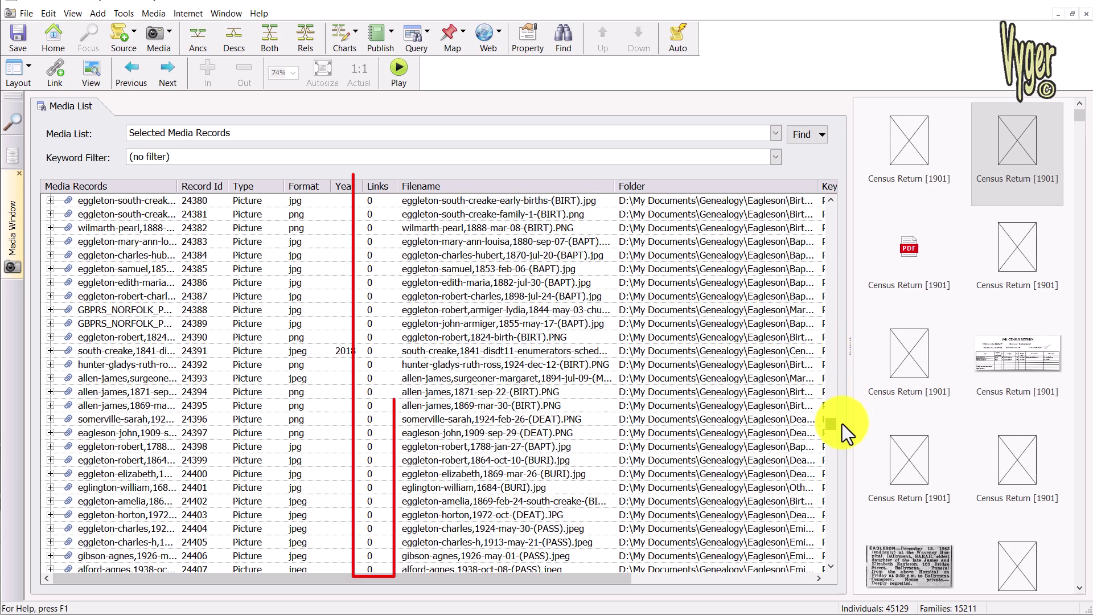